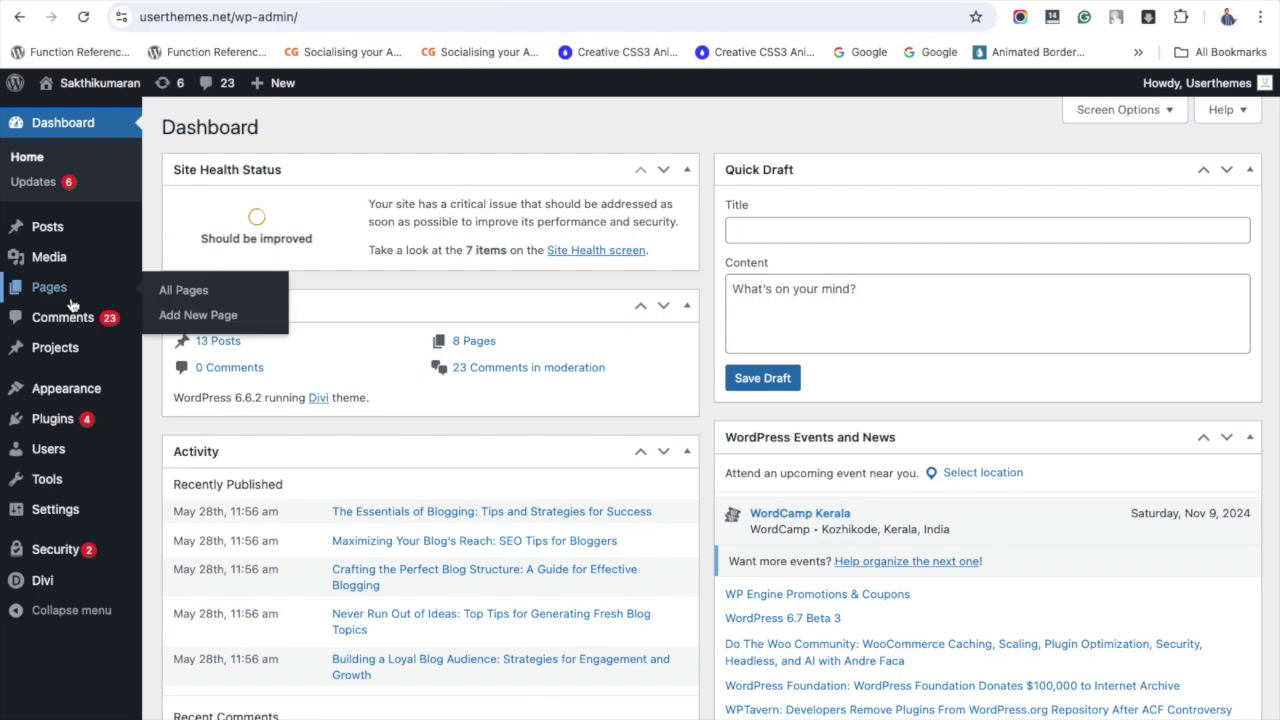
- Create a new page titled 'Divi Testimonial Slider Demo' and open it in the Divi Builder
left_click(191, 316)
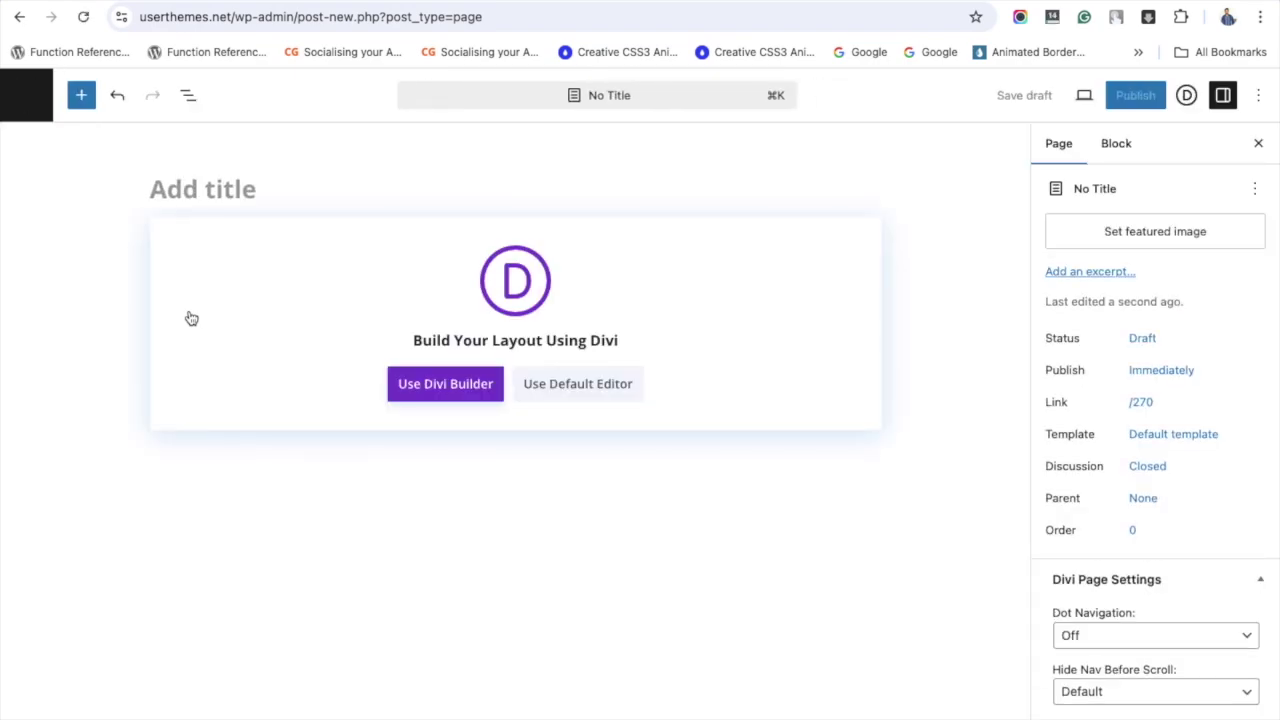
left_click(240, 186)
type("Divi ")
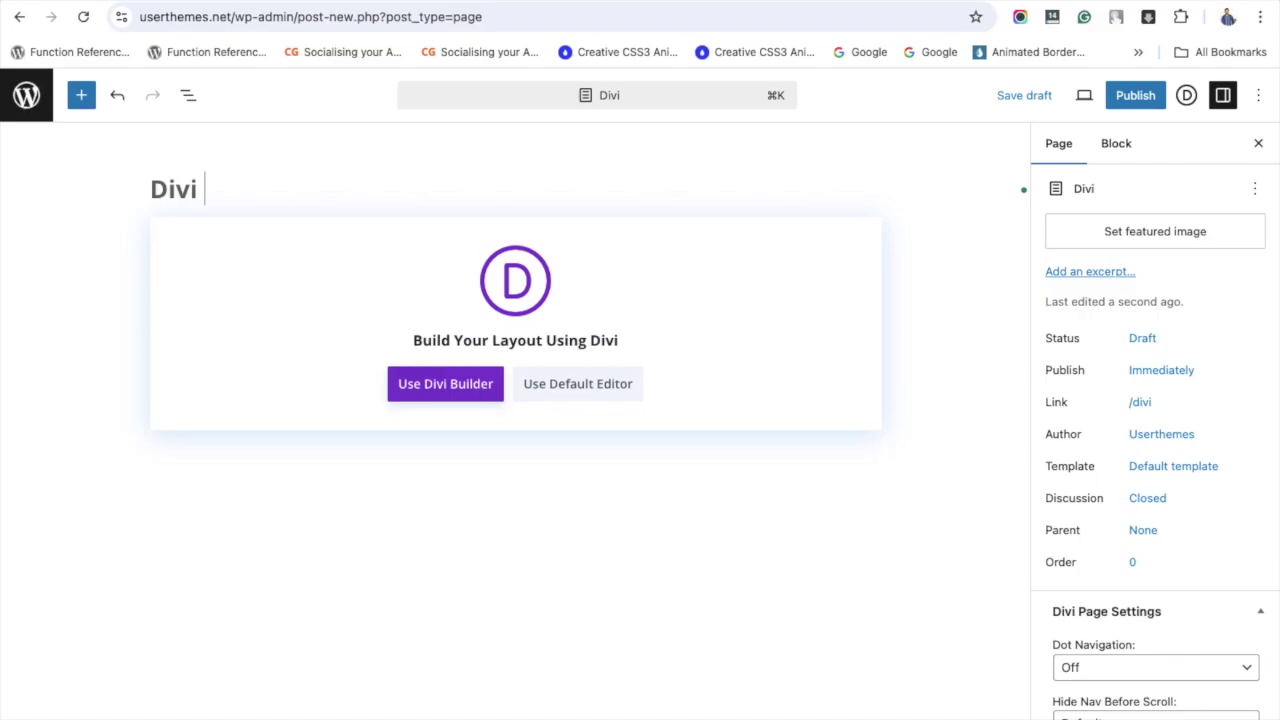
type("Testimonial Slider ")
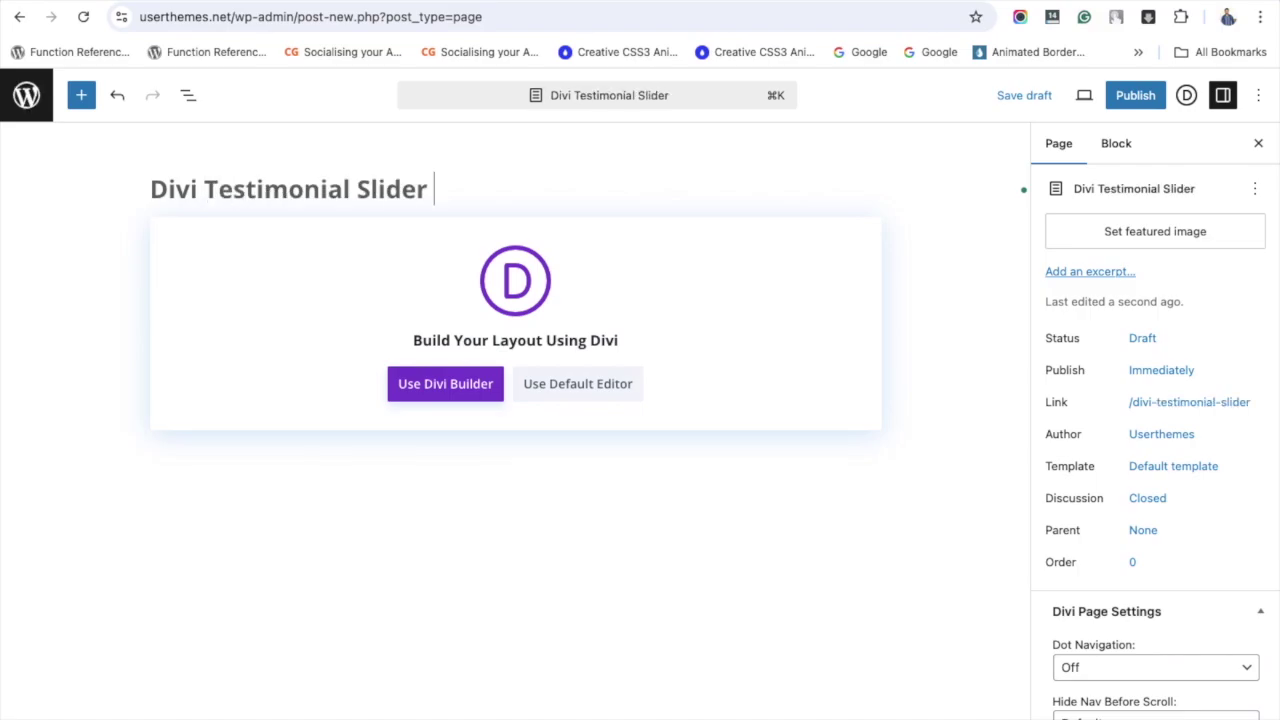
type("Demo")
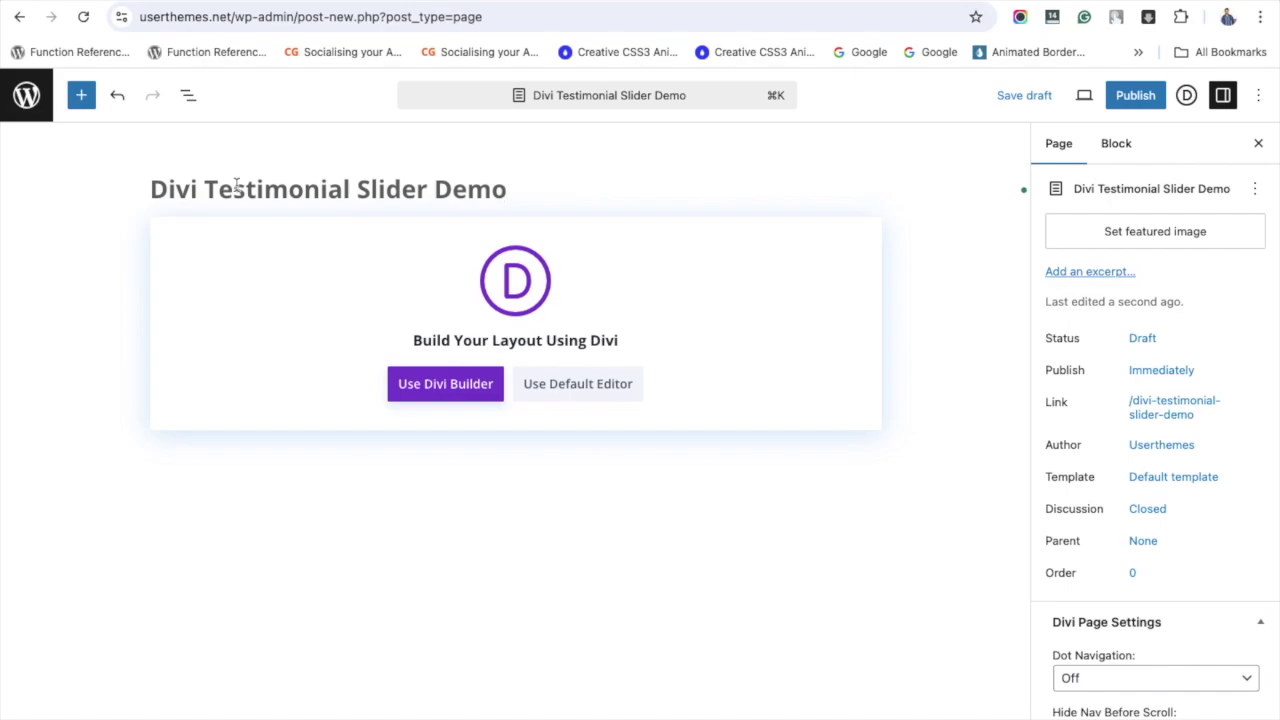
left_click(447, 395)
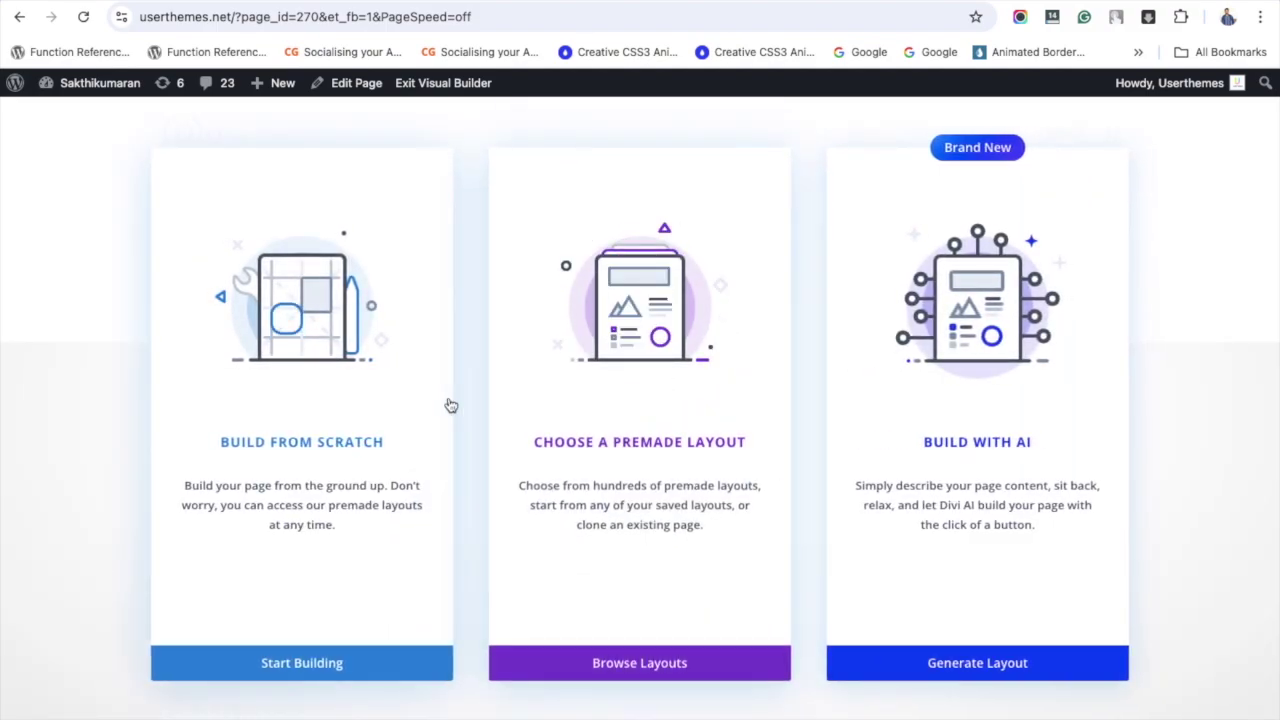
- Start from scratch with a one-column row, insert a Slider module, and preview both default slides
left_click(361, 411)
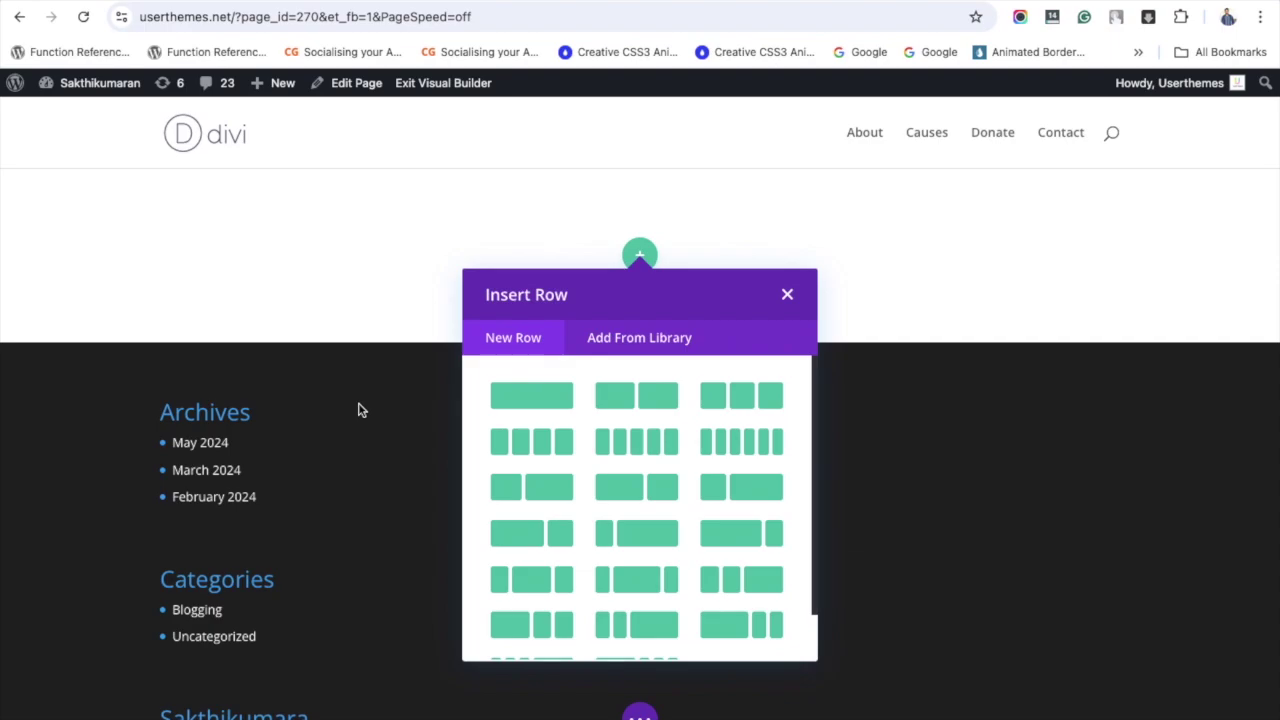
left_click(556, 402)
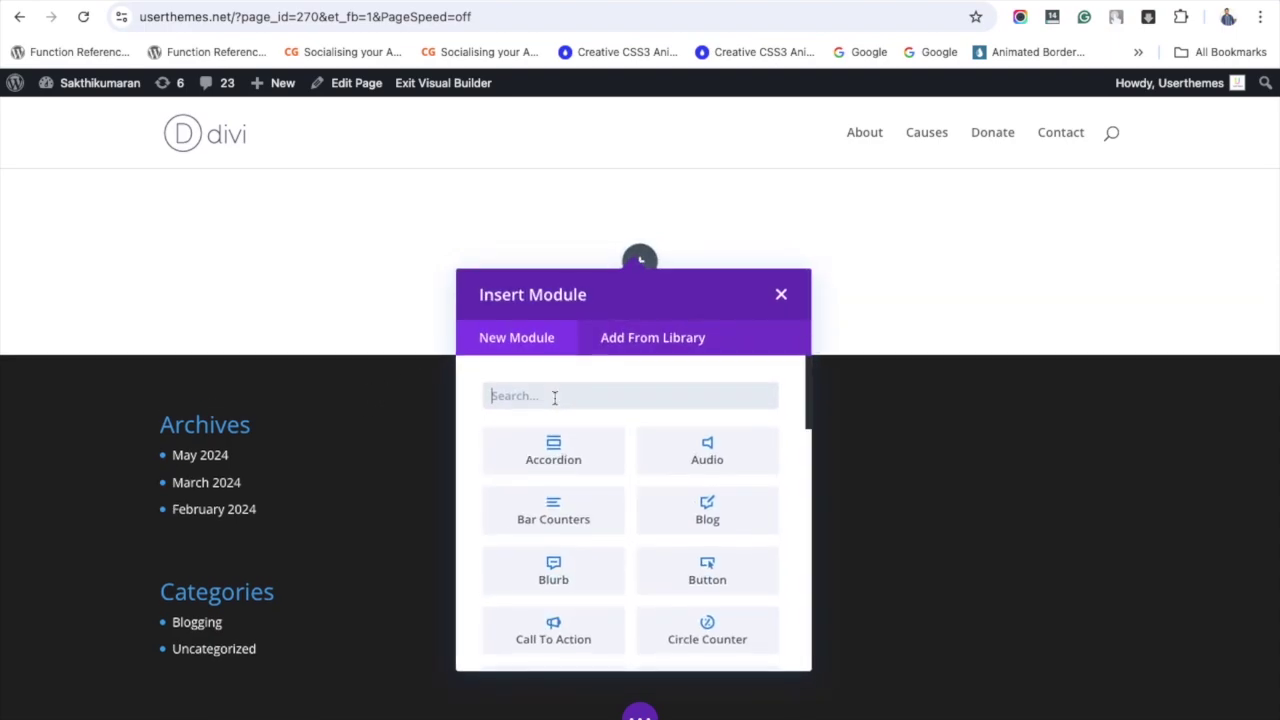
type("slider")
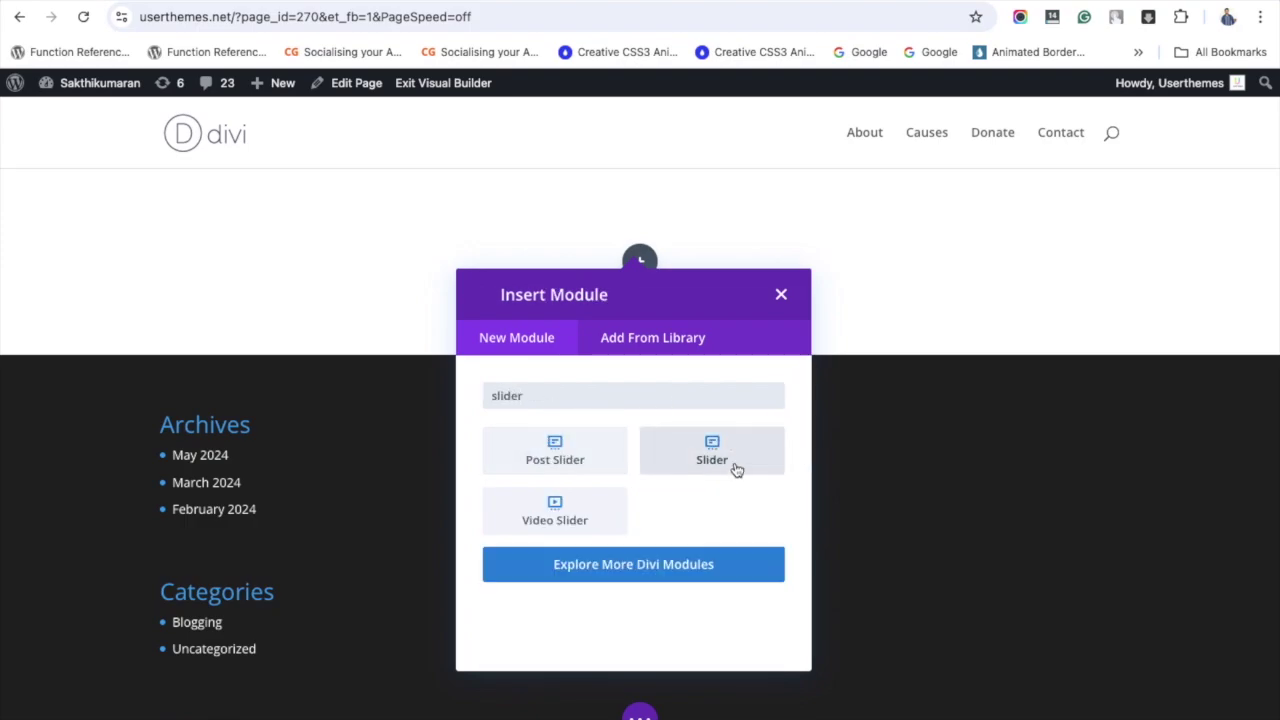
left_click(728, 460)
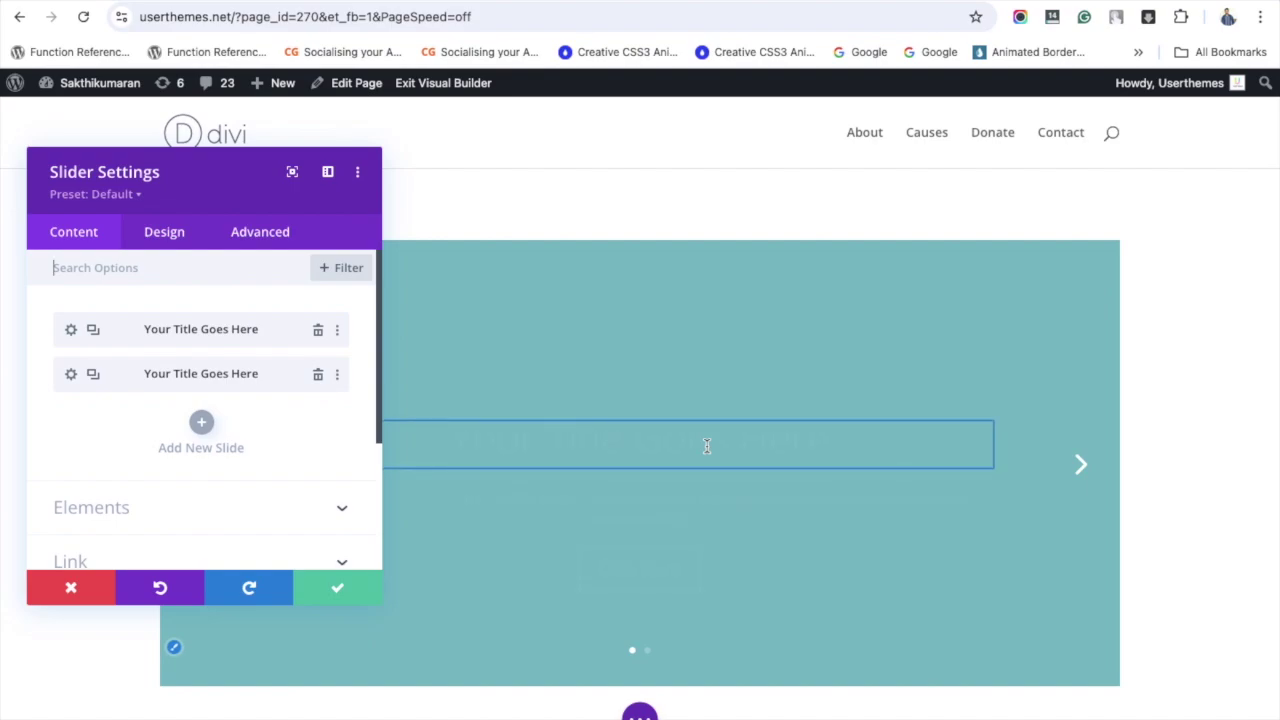
left_click(1082, 470)
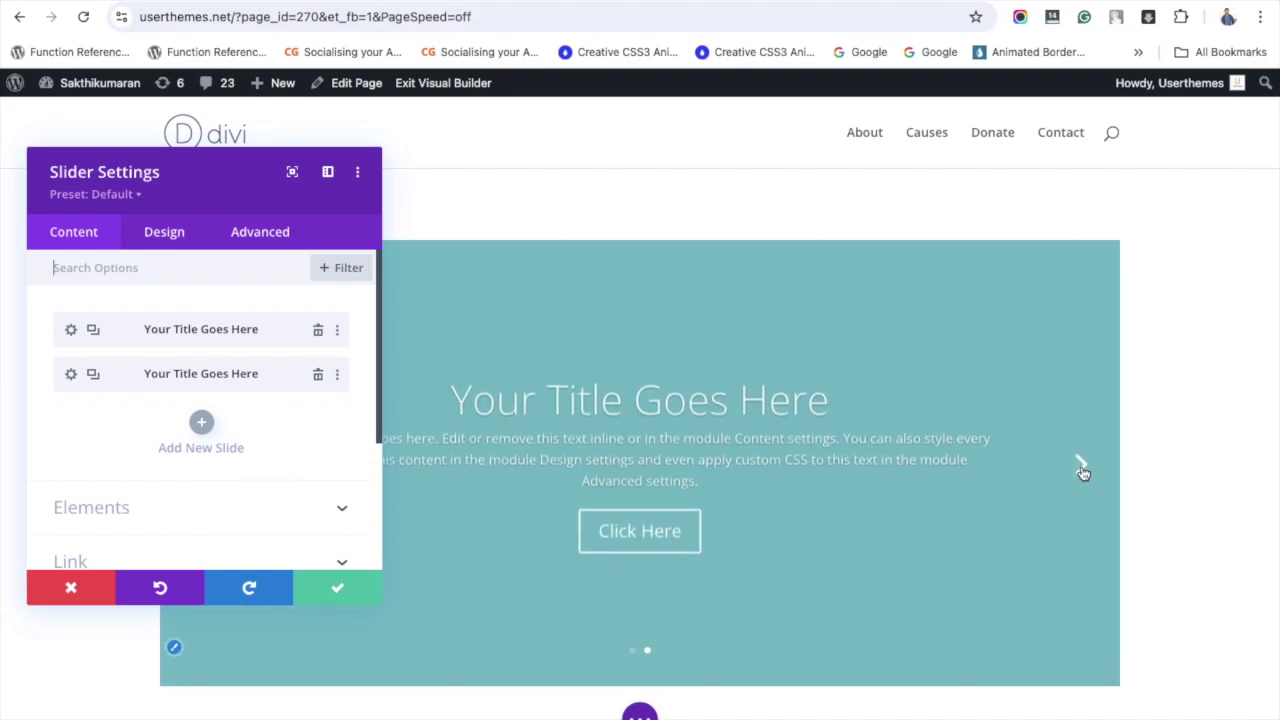
left_click(1080, 468)
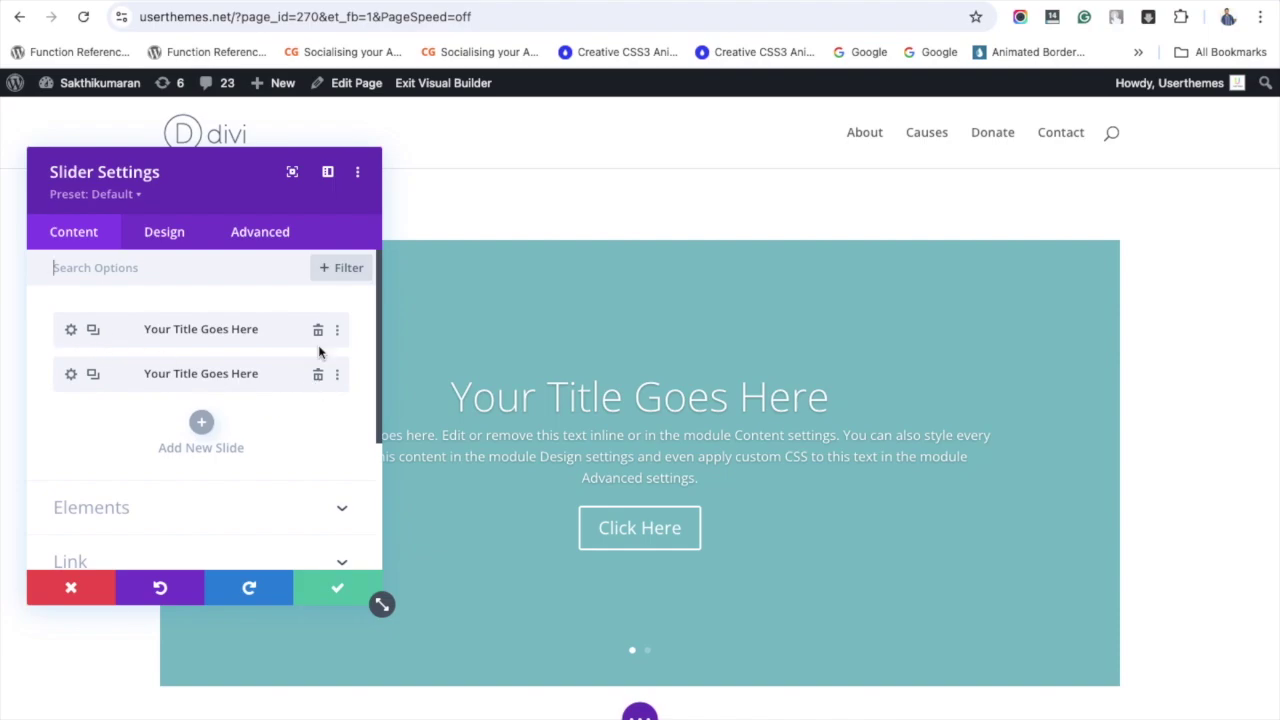
- Clear the placeholder title and button text from the first slide
left_click(71, 330)
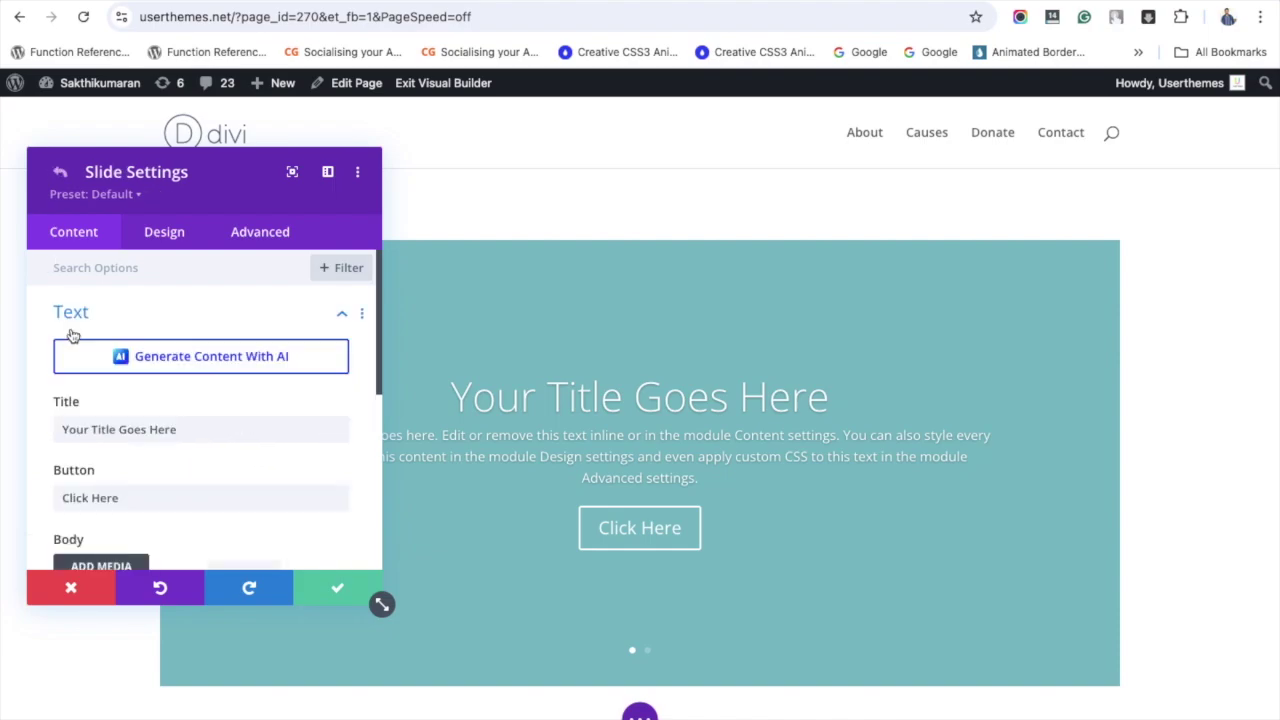
scroll(154, 423, "down", 1)
double_click(150, 369)
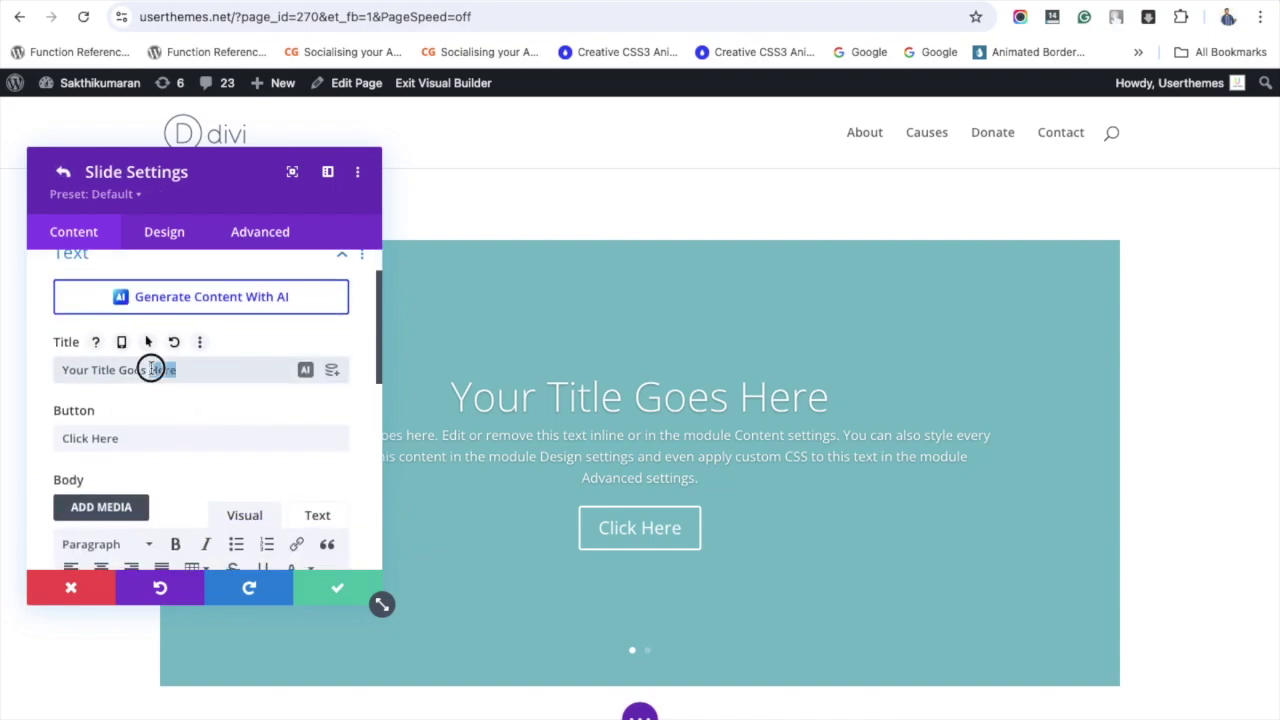
key("ctrl+a")
key("BackSpace")
triple_click(103, 440)
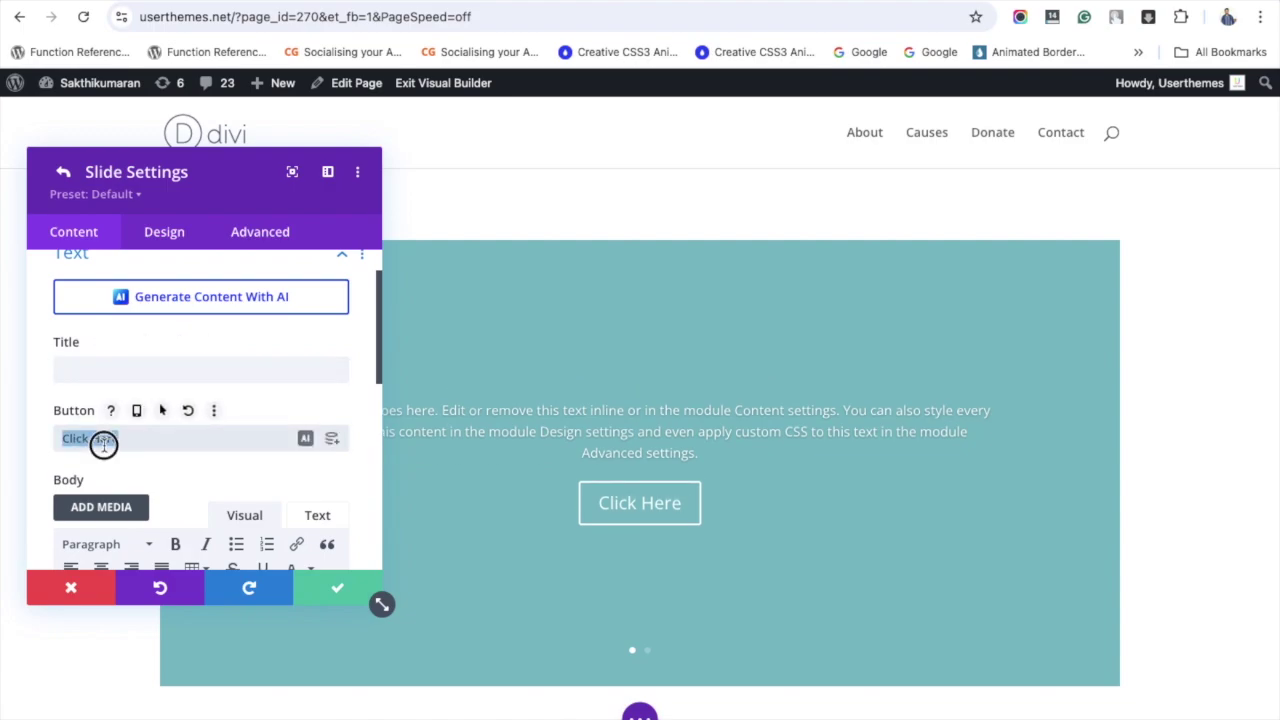
key("BackSpace")
- Add the person's name and a 'WordPress Developer' line below the first slide's body text
scroll(103, 430, "down", 4)
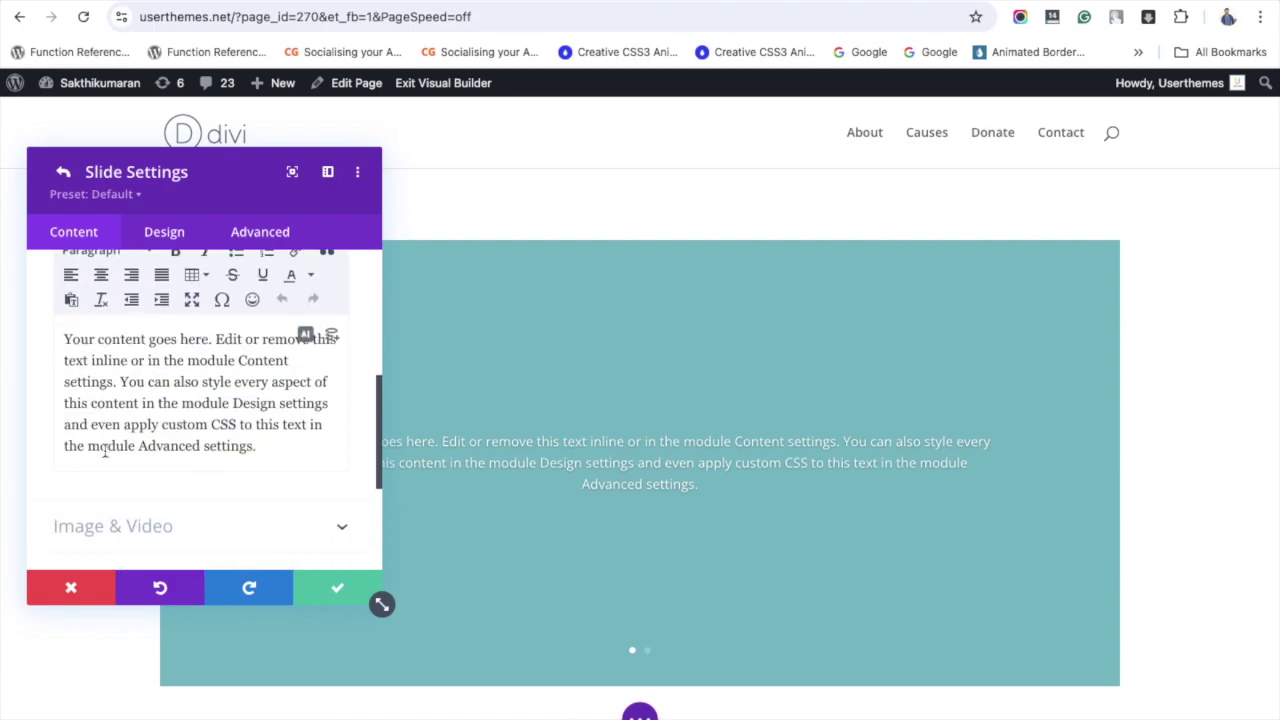
left_click(260, 451)
key("Return")
type("S")
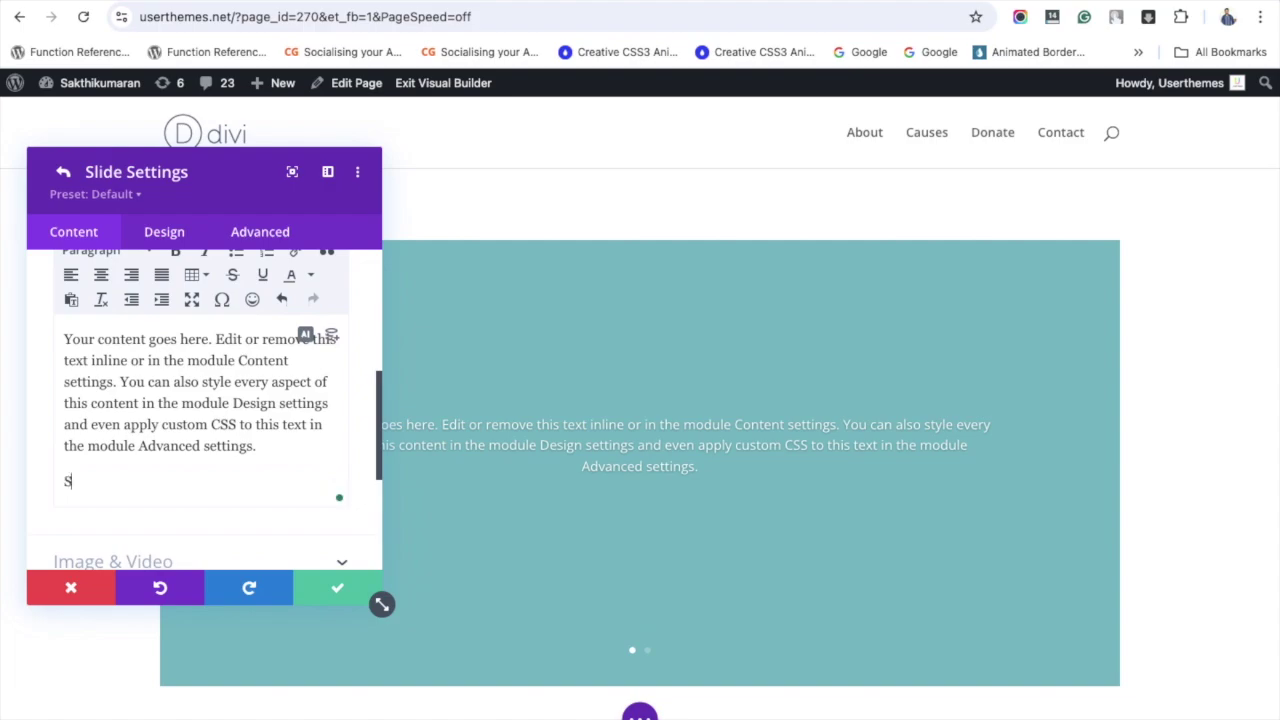
type("akthikuma")
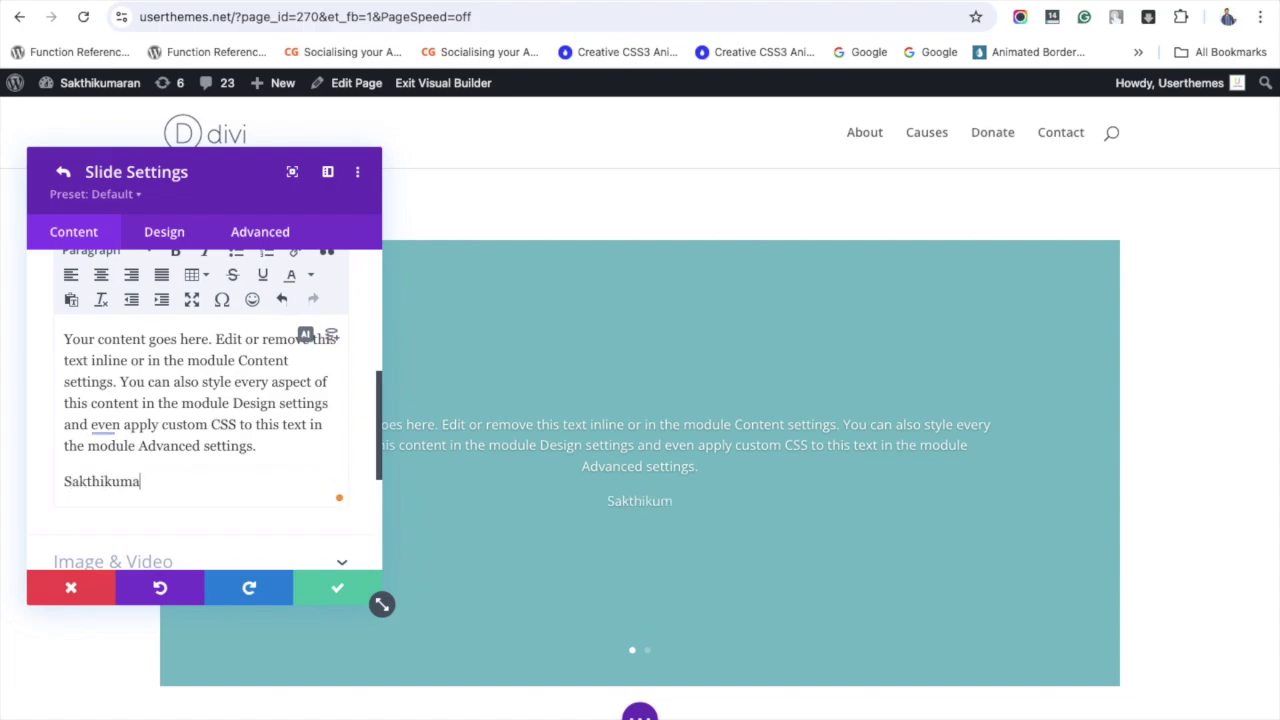
type("ran A")
key("Return")
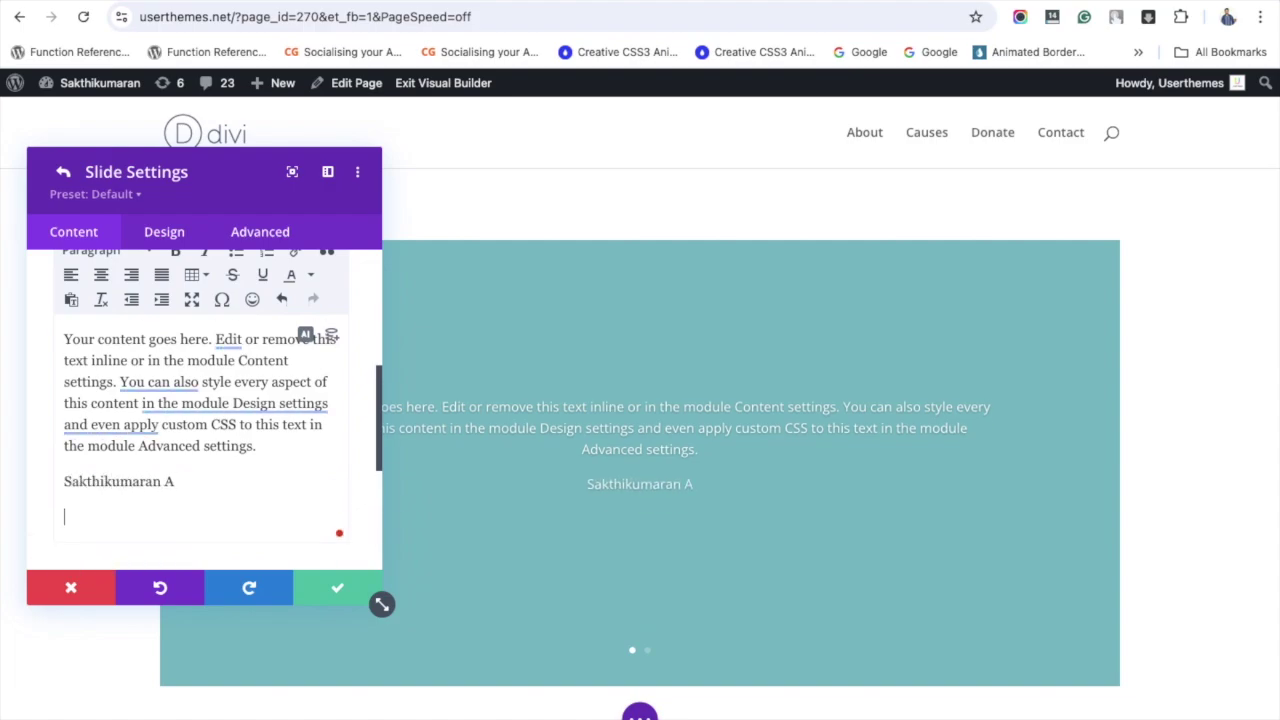
type("WordPress Dev")
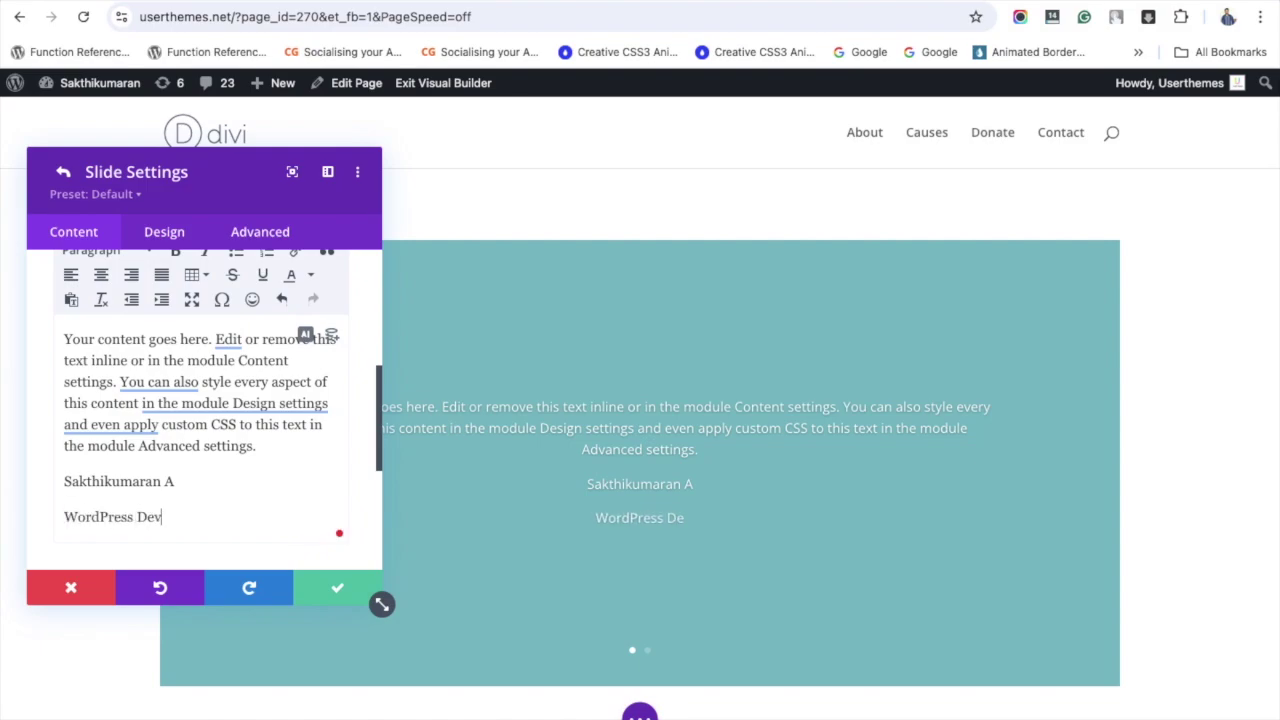
type("eloper")
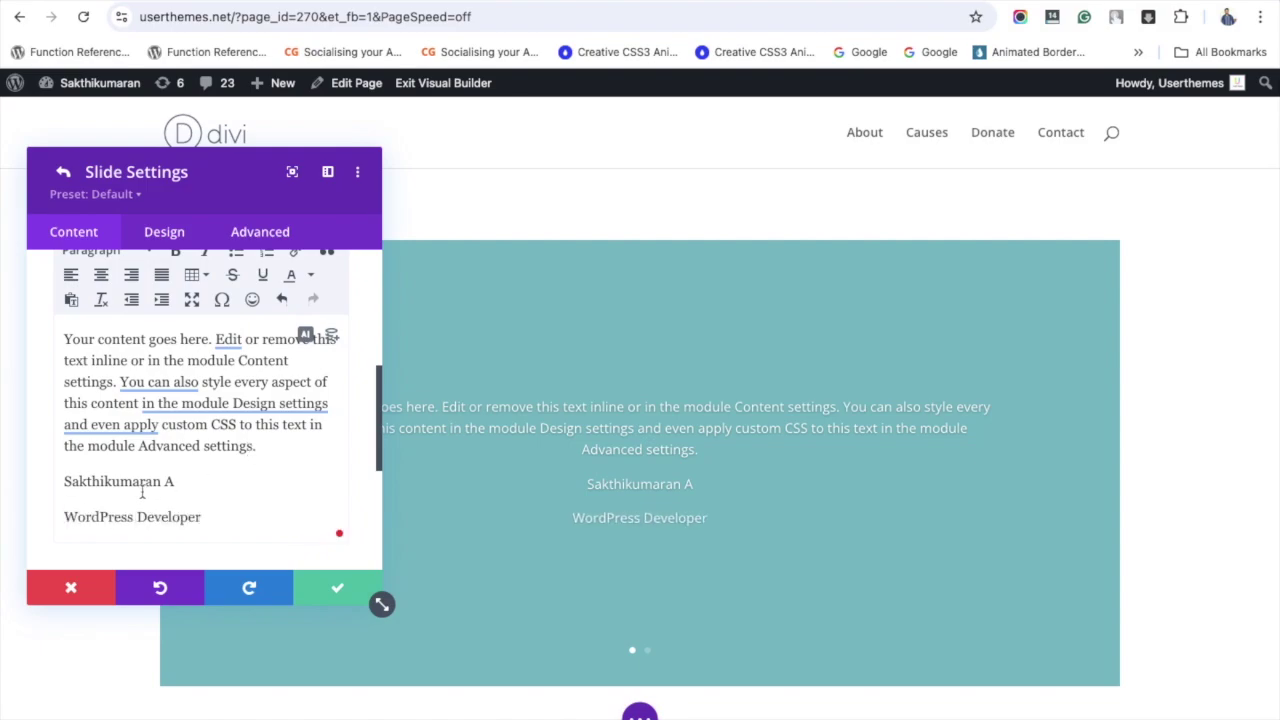
- Make the name line bold italic and the 'WordPress Developer' line italic
triple_click(142, 483)
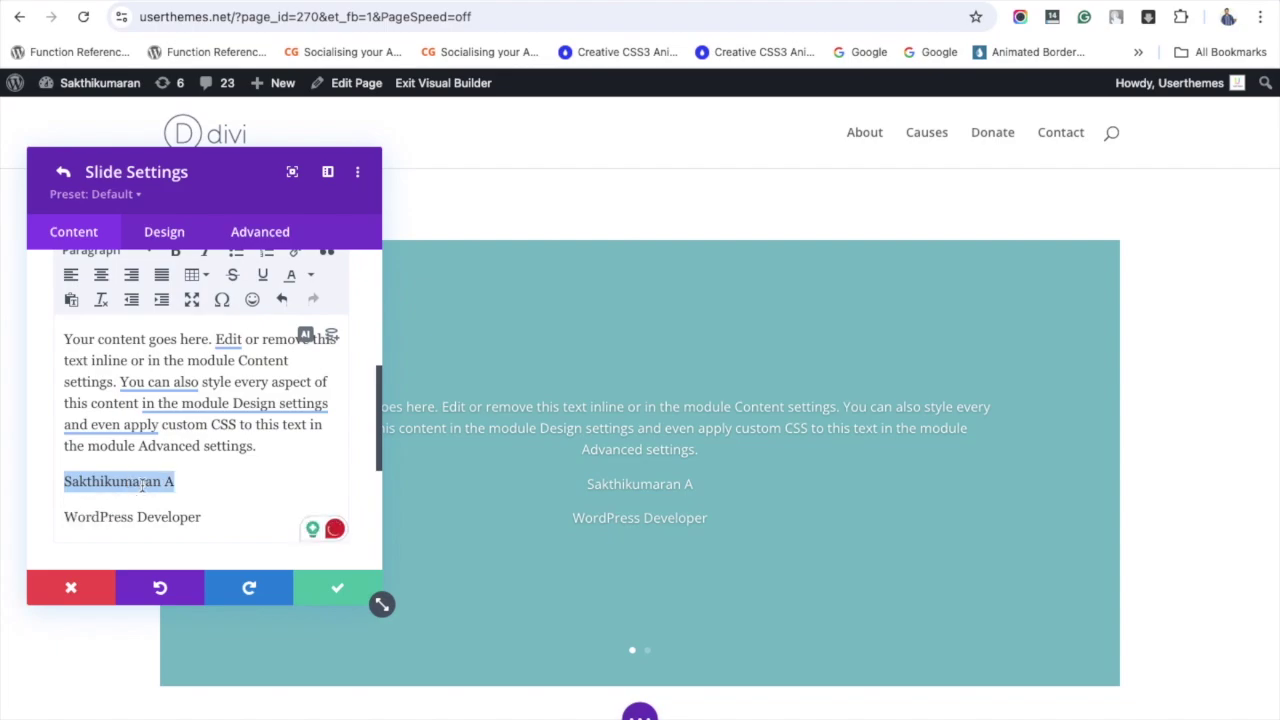
scroll(165, 285, "up", 1)
left_click(175, 276)
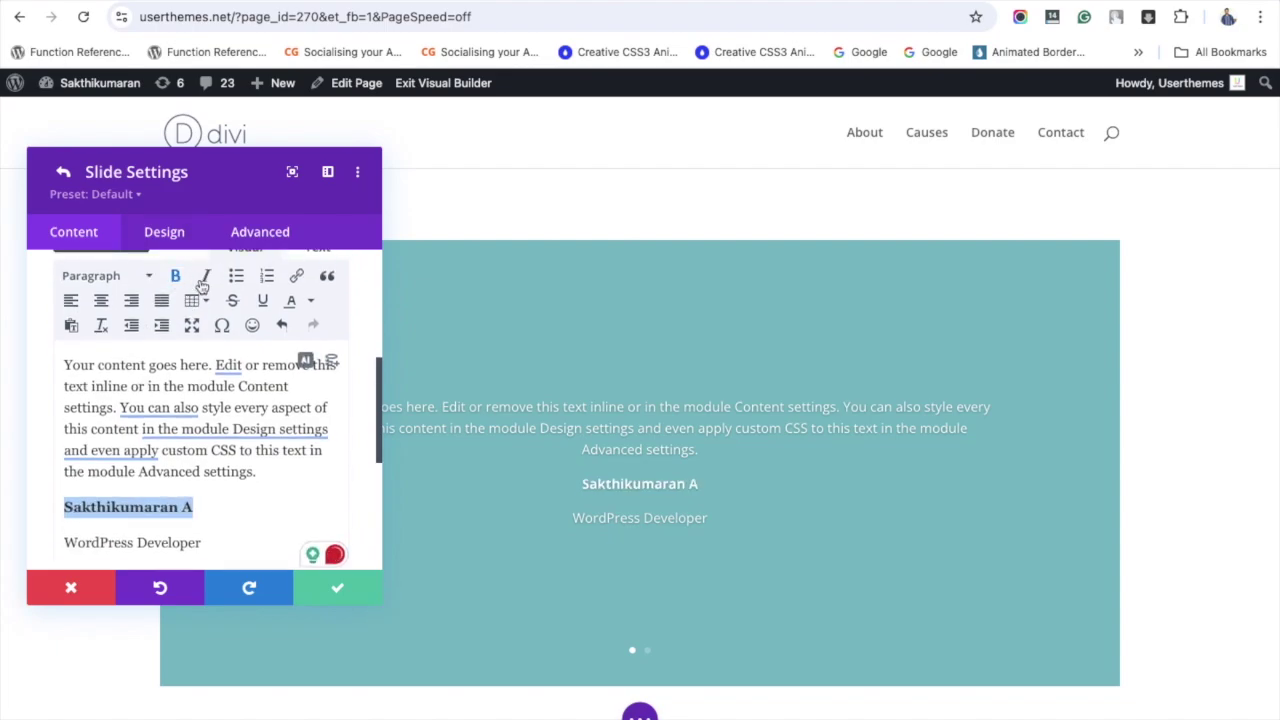
left_click(205, 278)
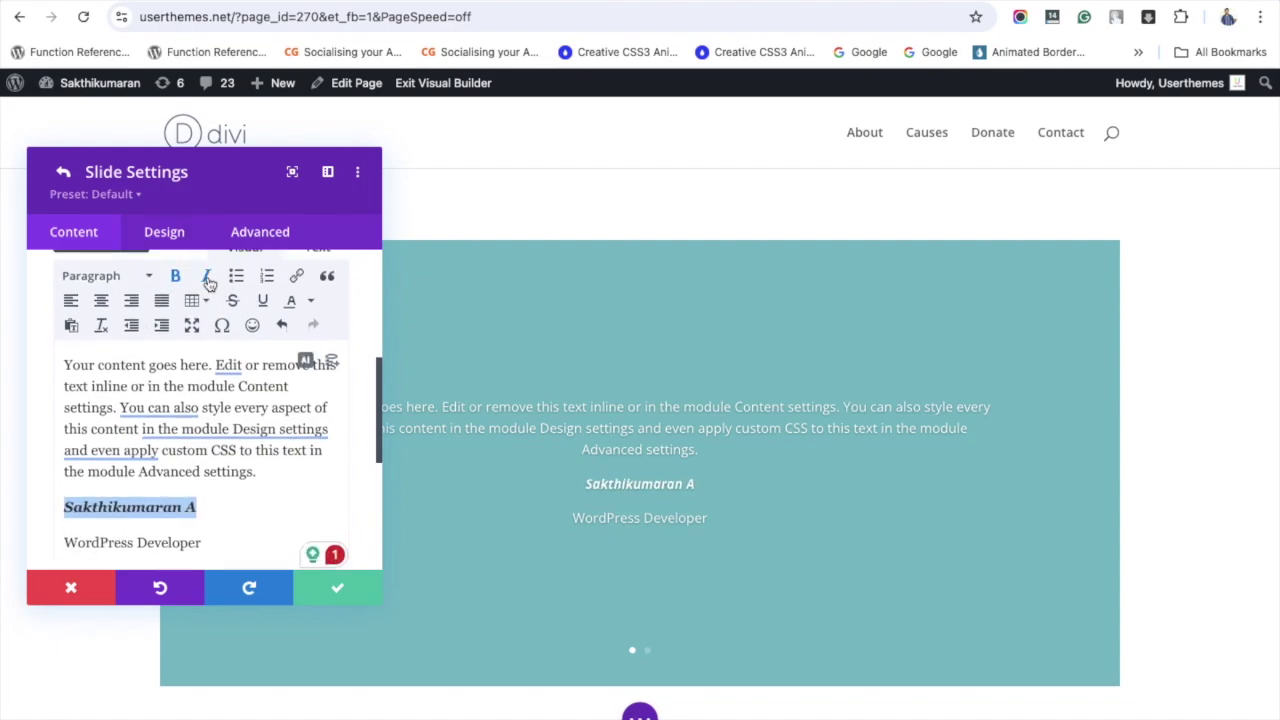
triple_click(183, 543)
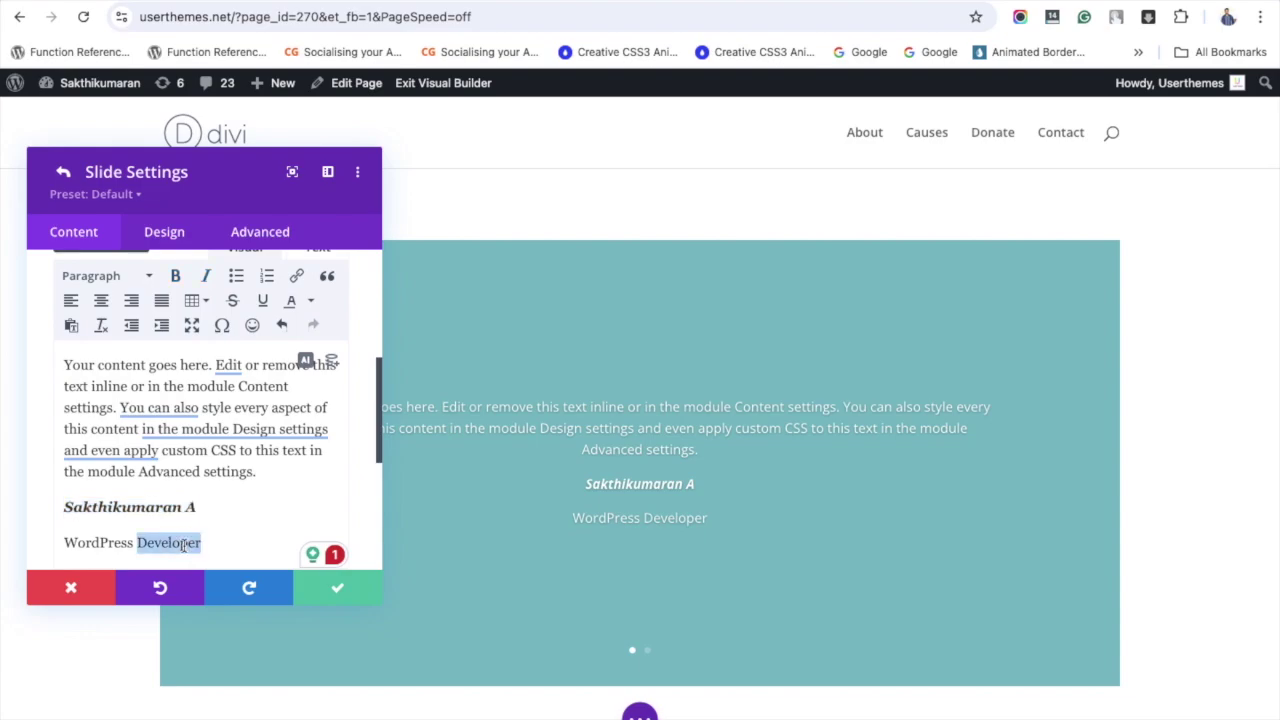
left_click(207, 279)
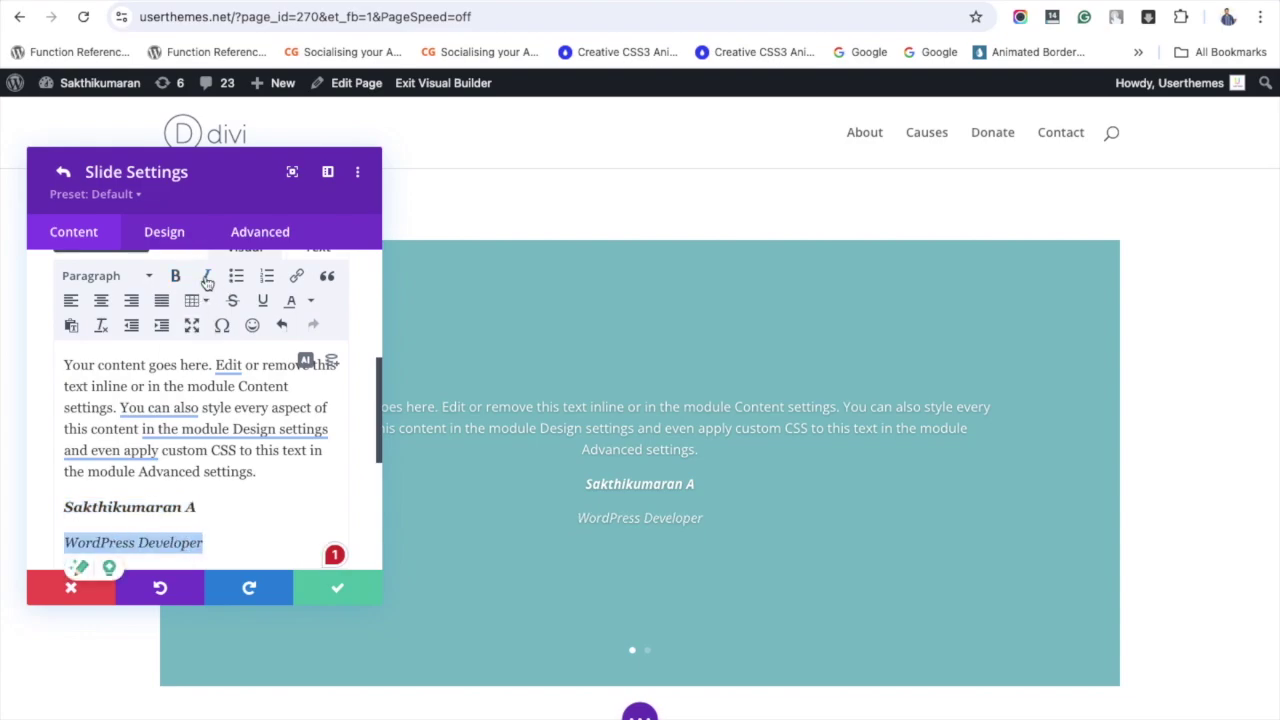
triple_click(171, 506)
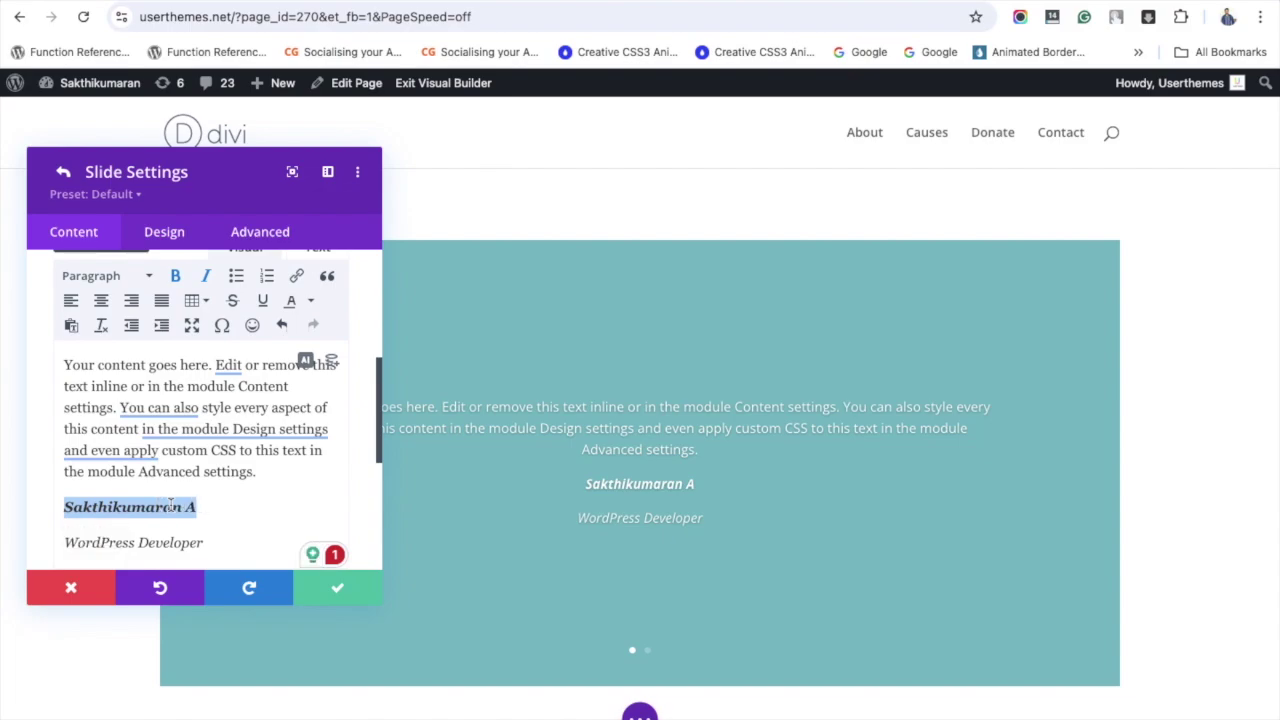
- Set the round portrait photo from the Media Library as the first slide's image
scroll(171, 506, "up", 1)
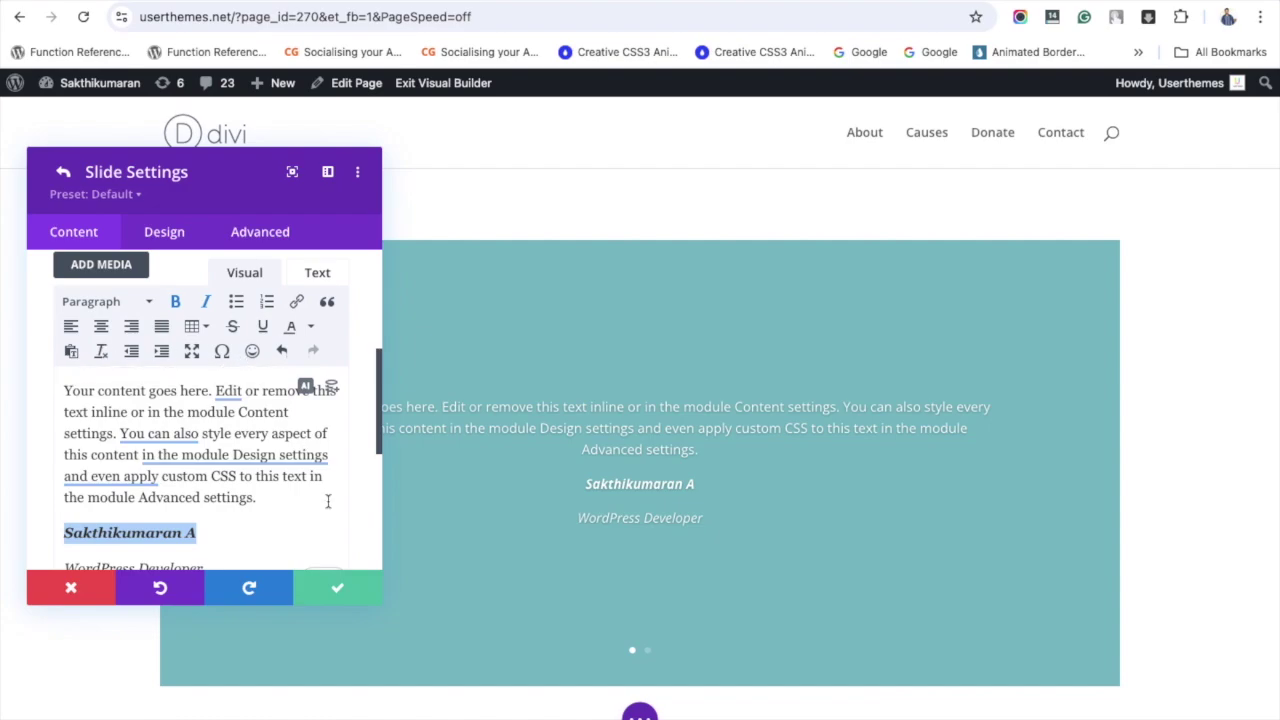
scroll(322, 516, "down", 5)
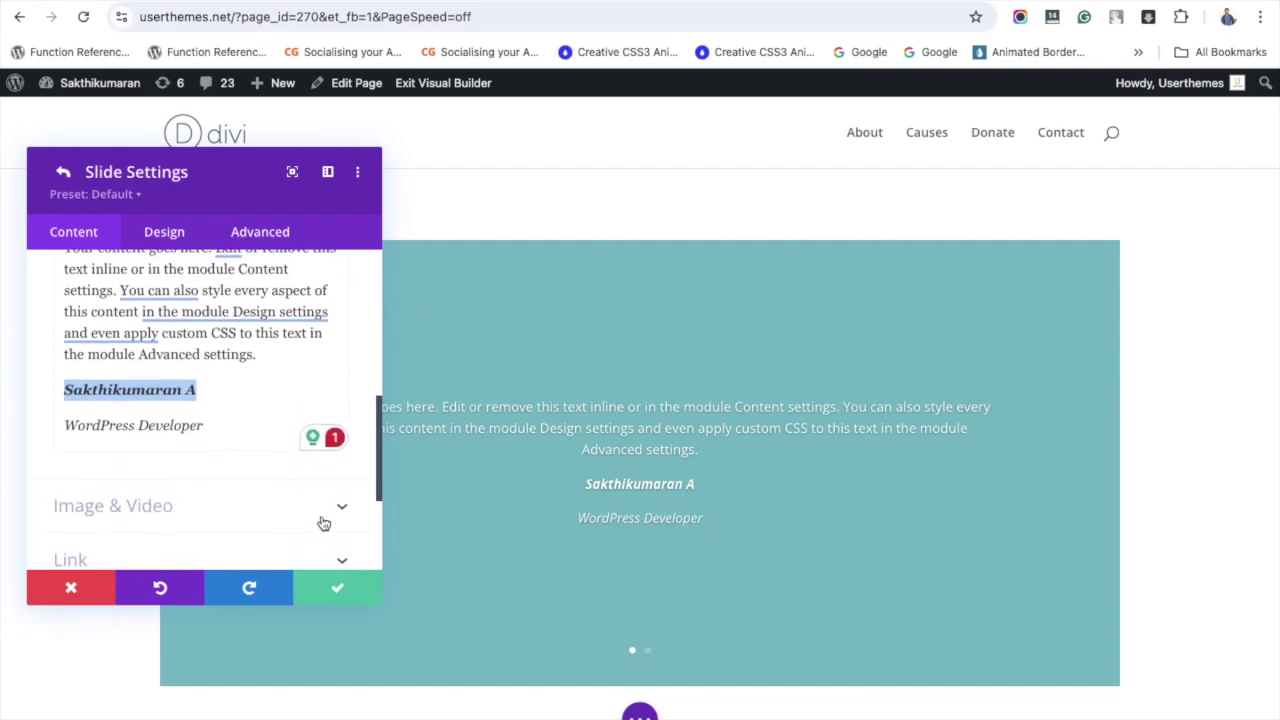
scroll(326, 495, "up", 1)
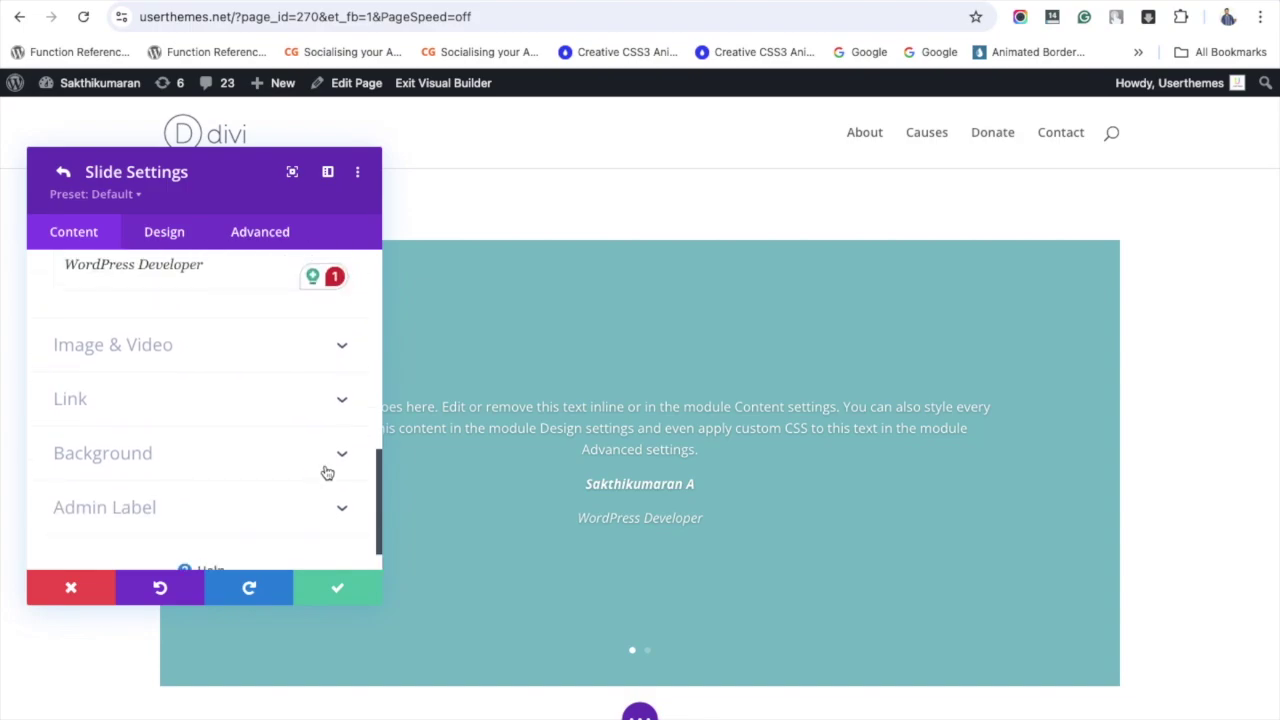
left_click(342, 349)
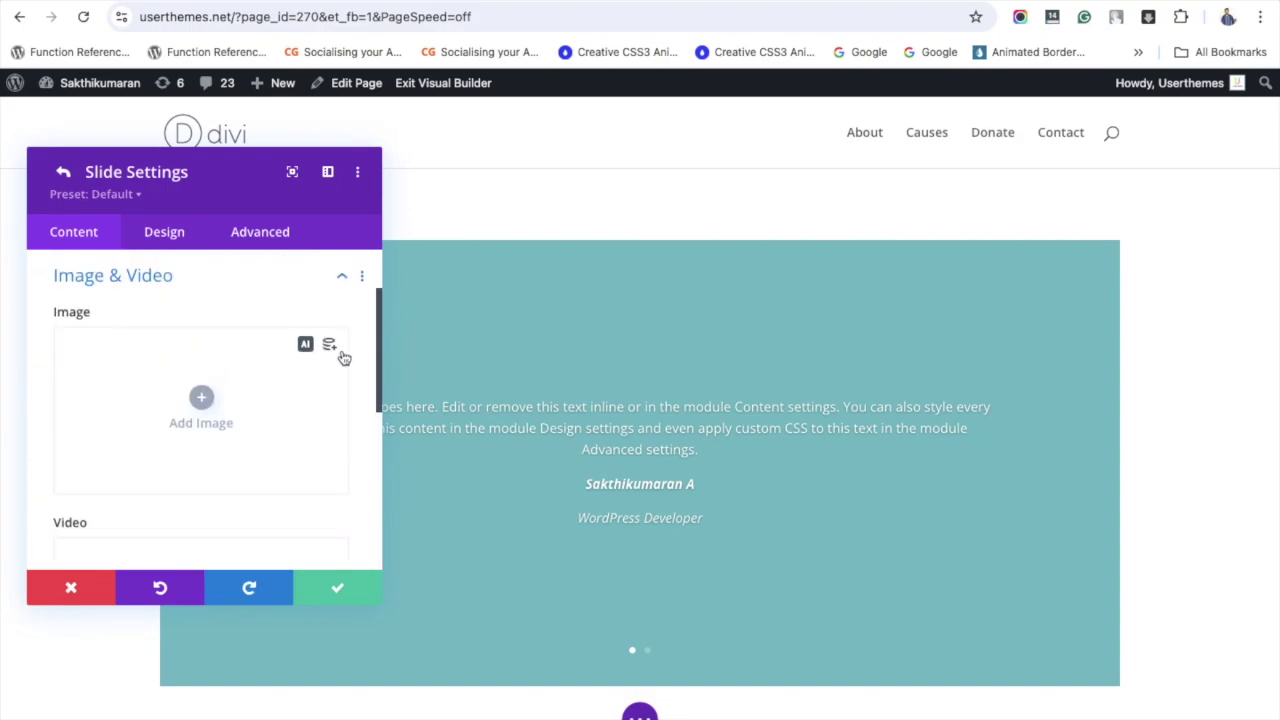
left_click(202, 399)
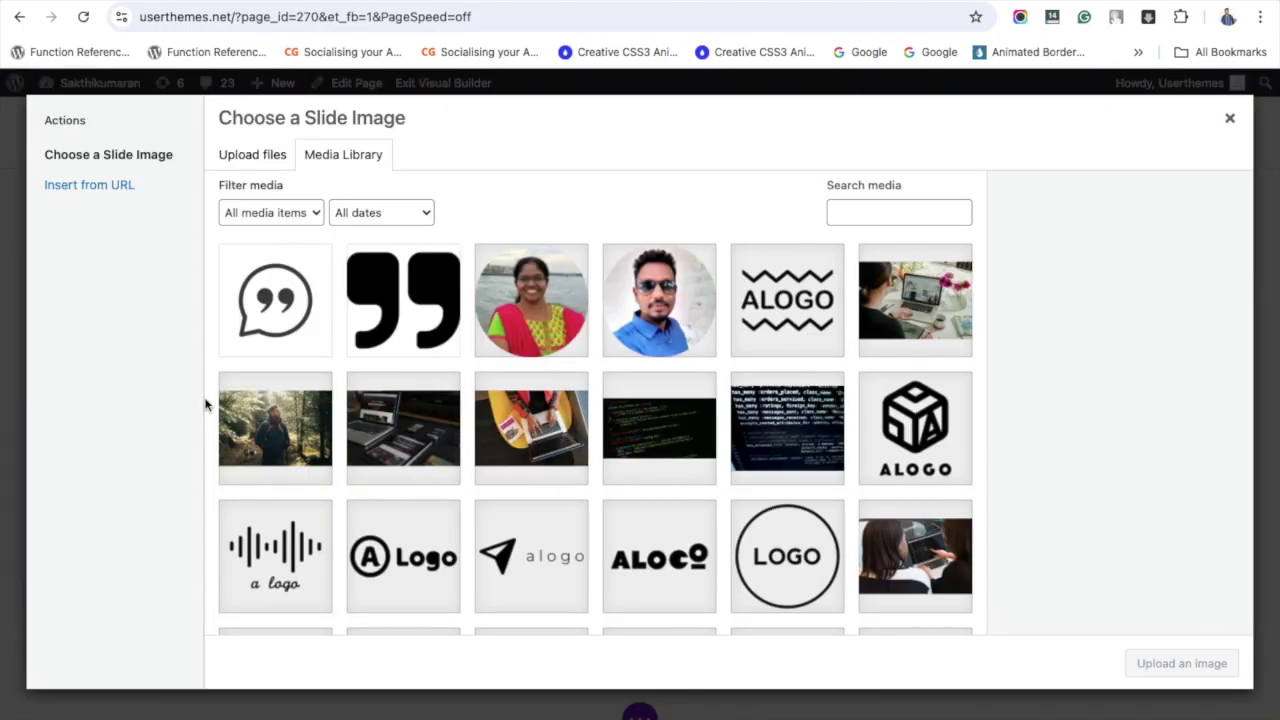
left_click(665, 322)
left_click(1185, 663)
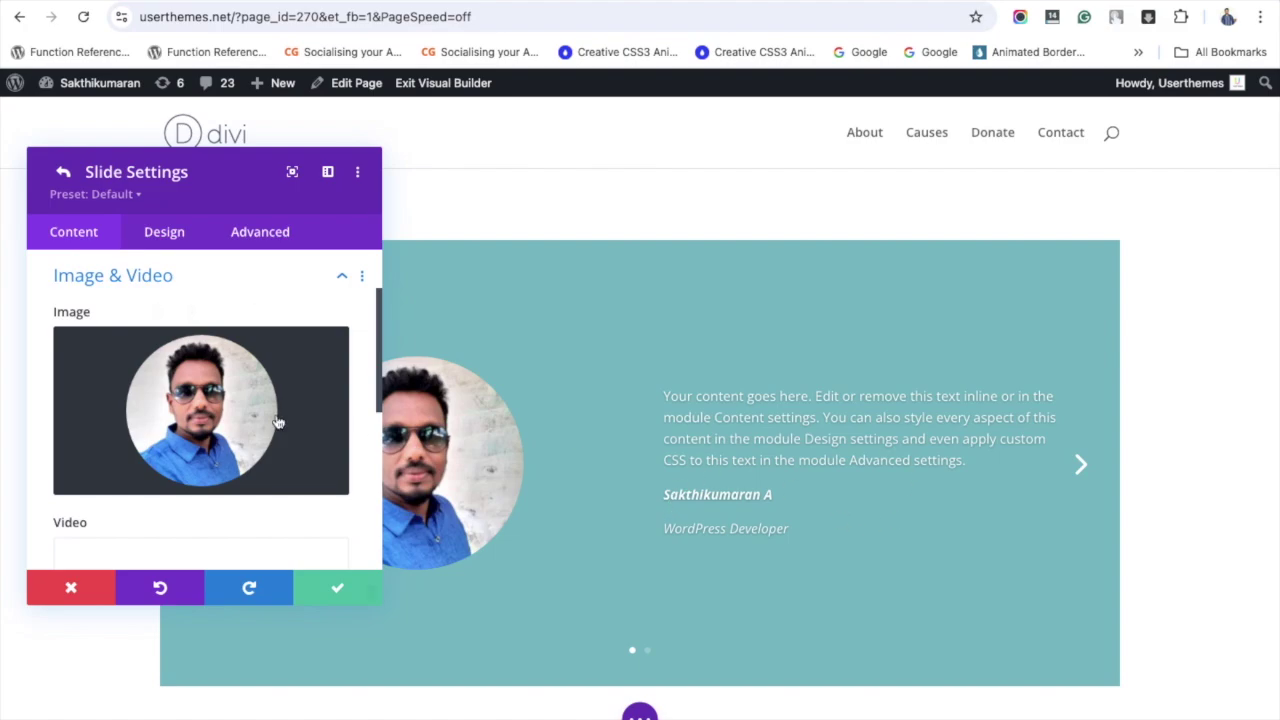
- Expand the first slide's Background settings to review them
scroll(200, 422, "down", 5)
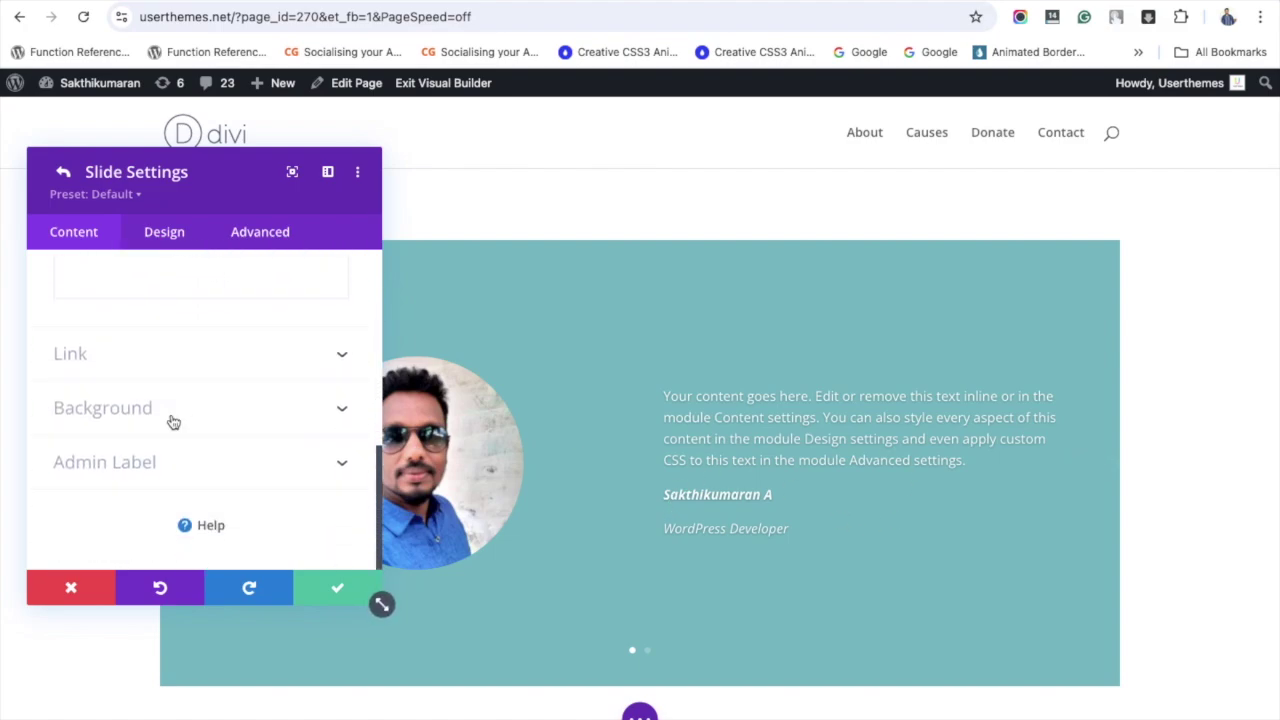
left_click(332, 418)
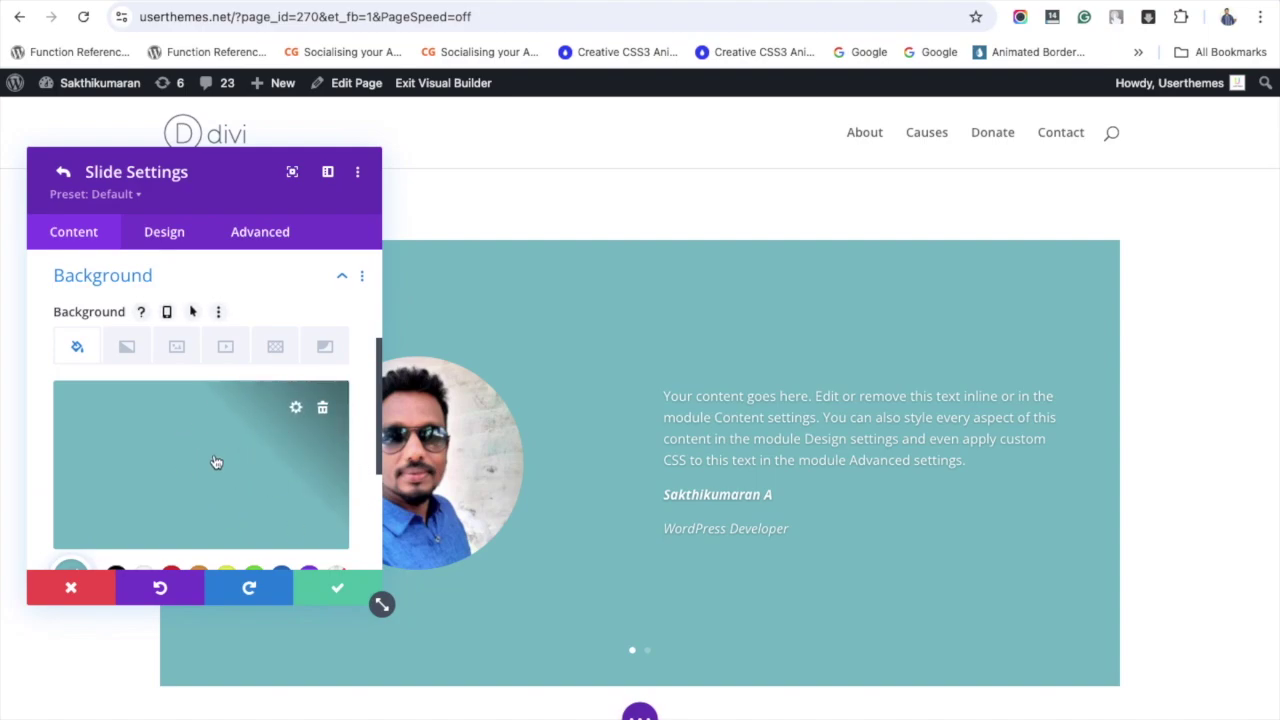
scroll(229, 442, "down", 4)
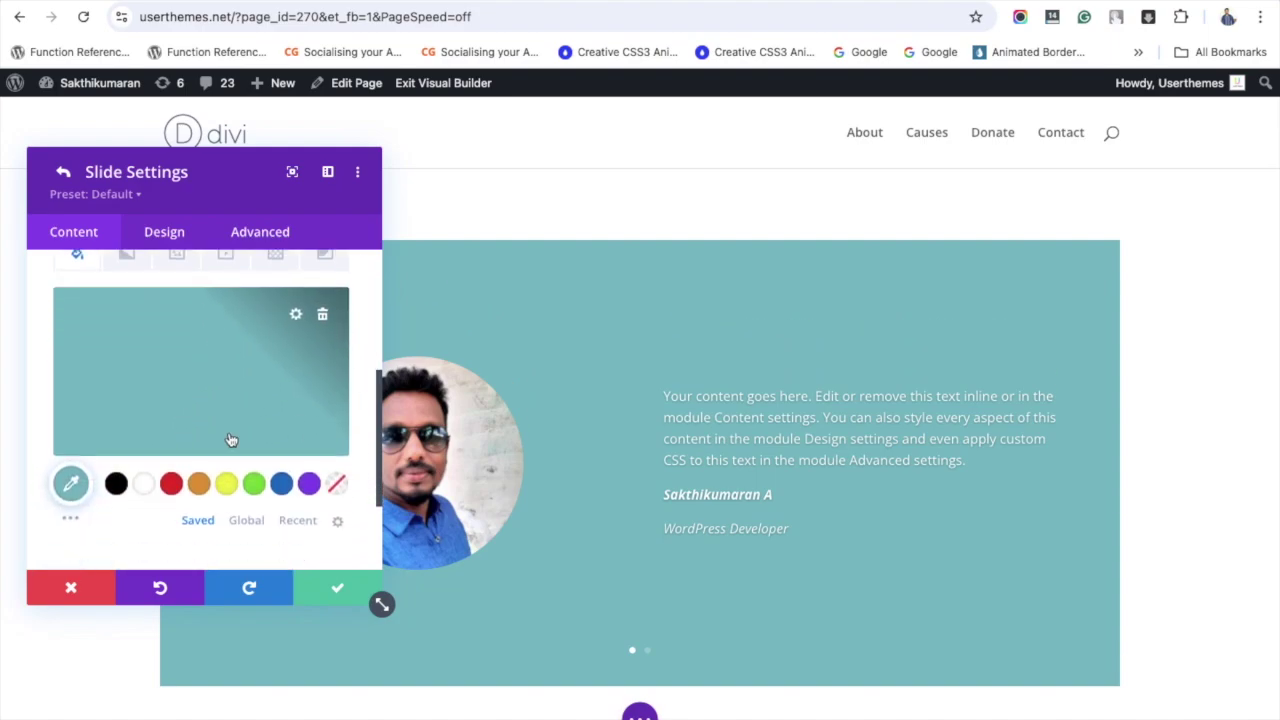
scroll(229, 438, "up", 5)
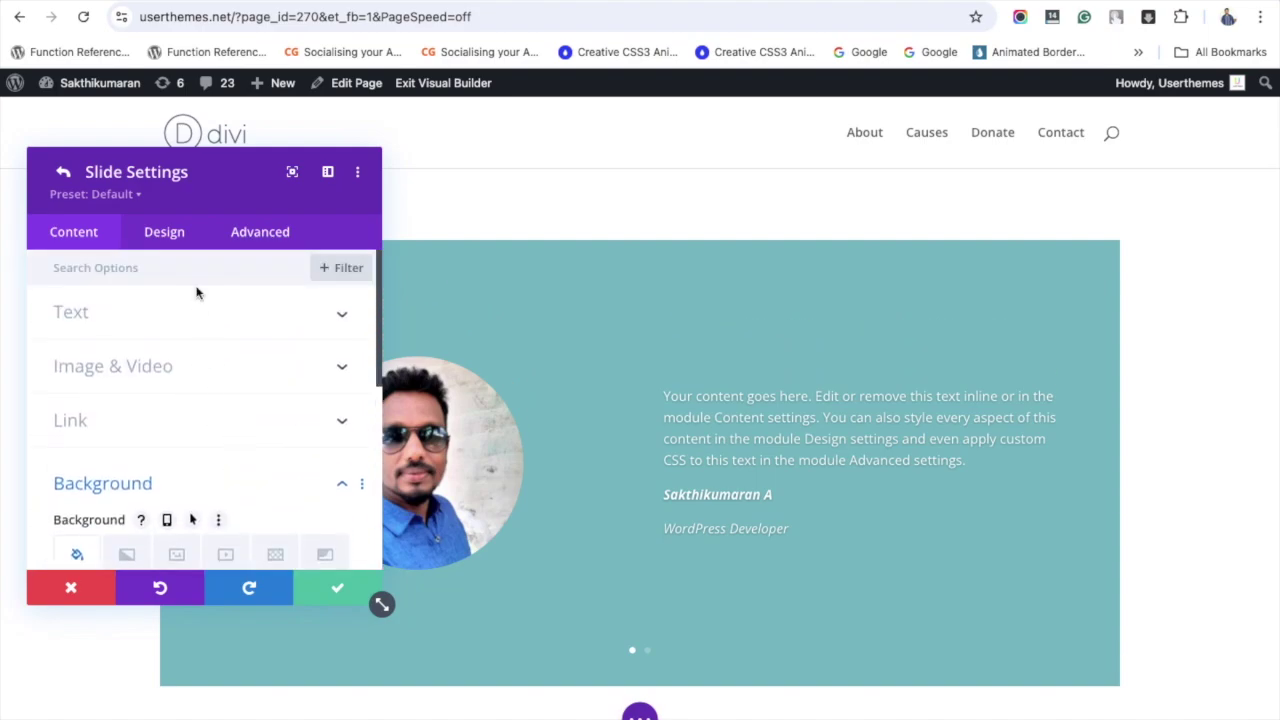
- Set the first slide's Text Color to Dark in its Design options
left_click(170, 238)
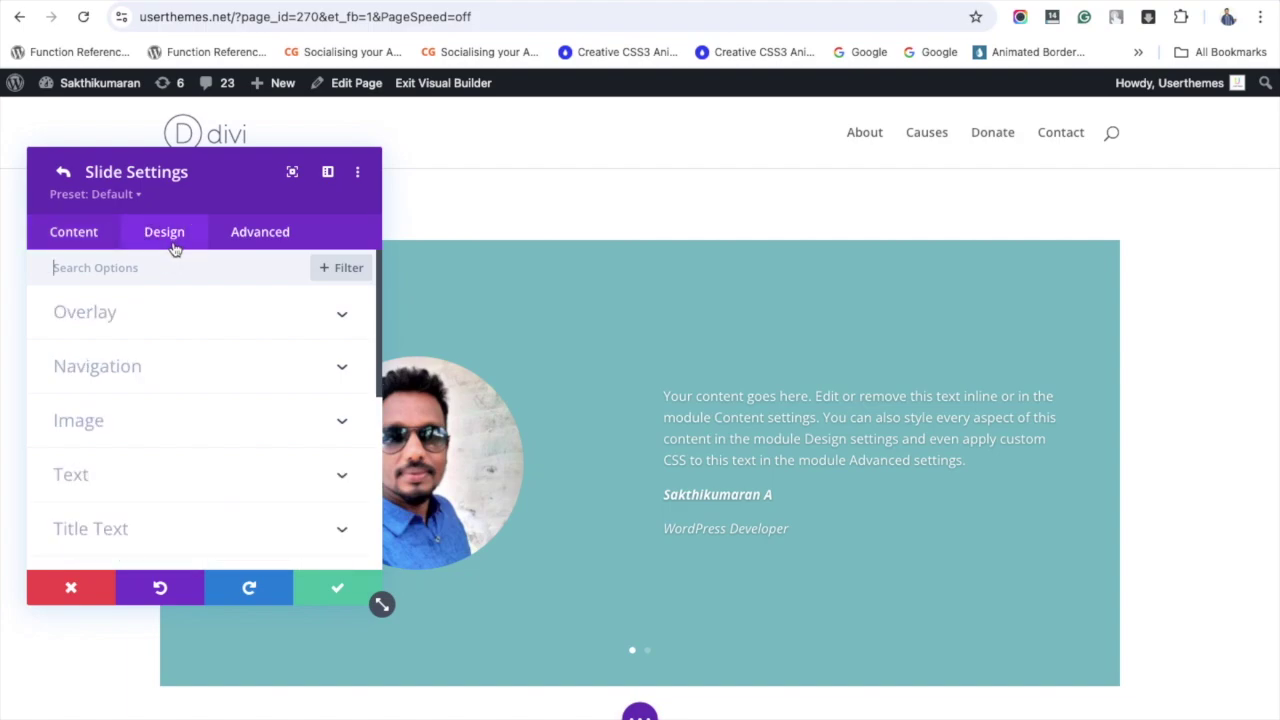
scroll(340, 428, "down", 2)
left_click(337, 368)
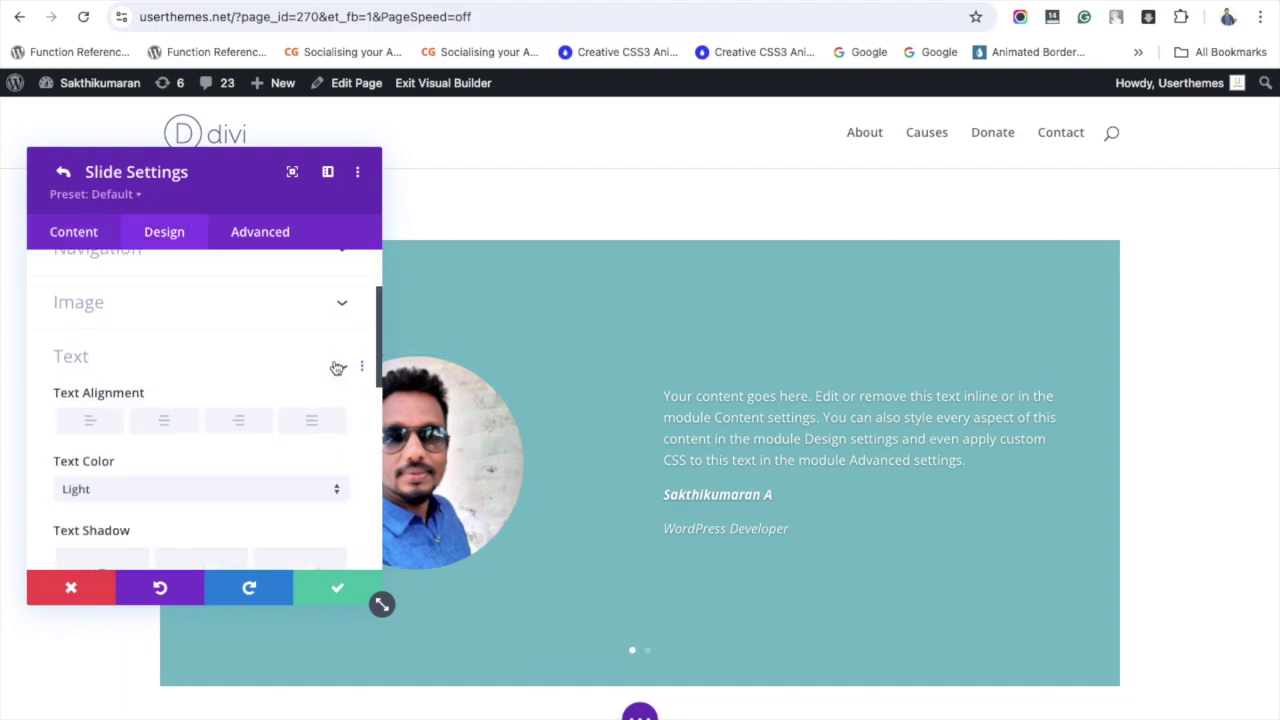
left_click(334, 410)
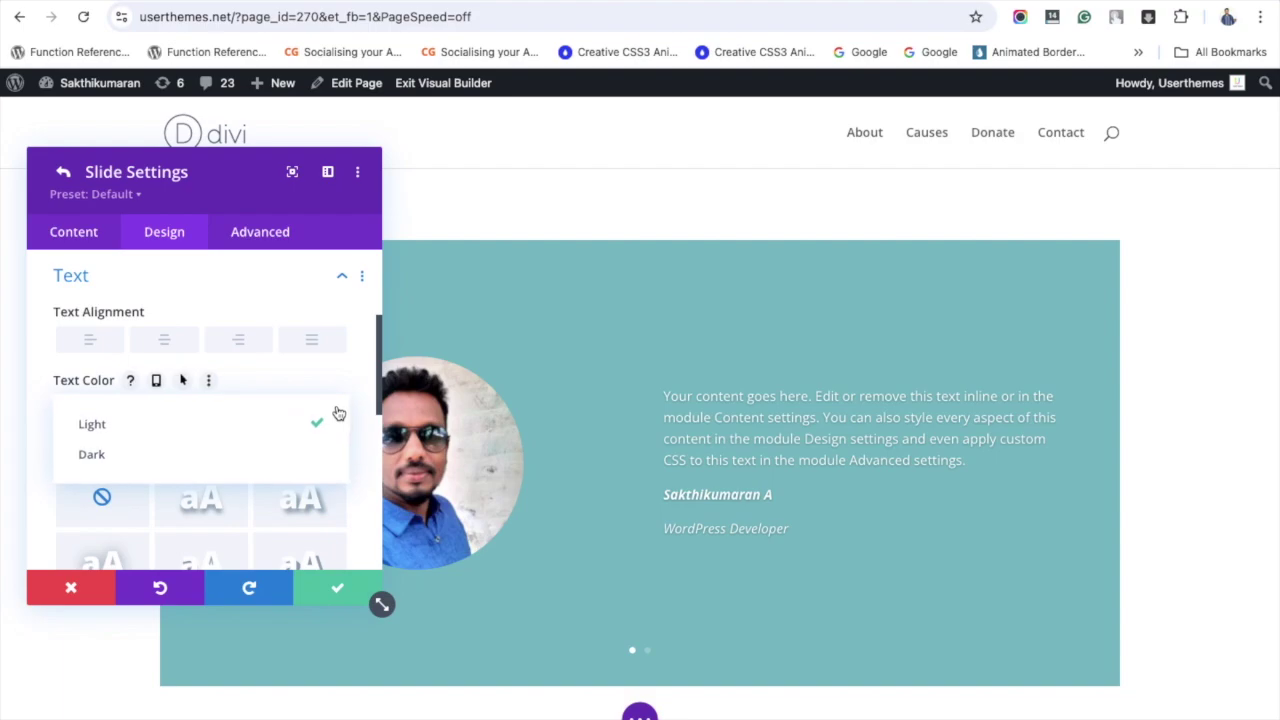
left_click(208, 456)
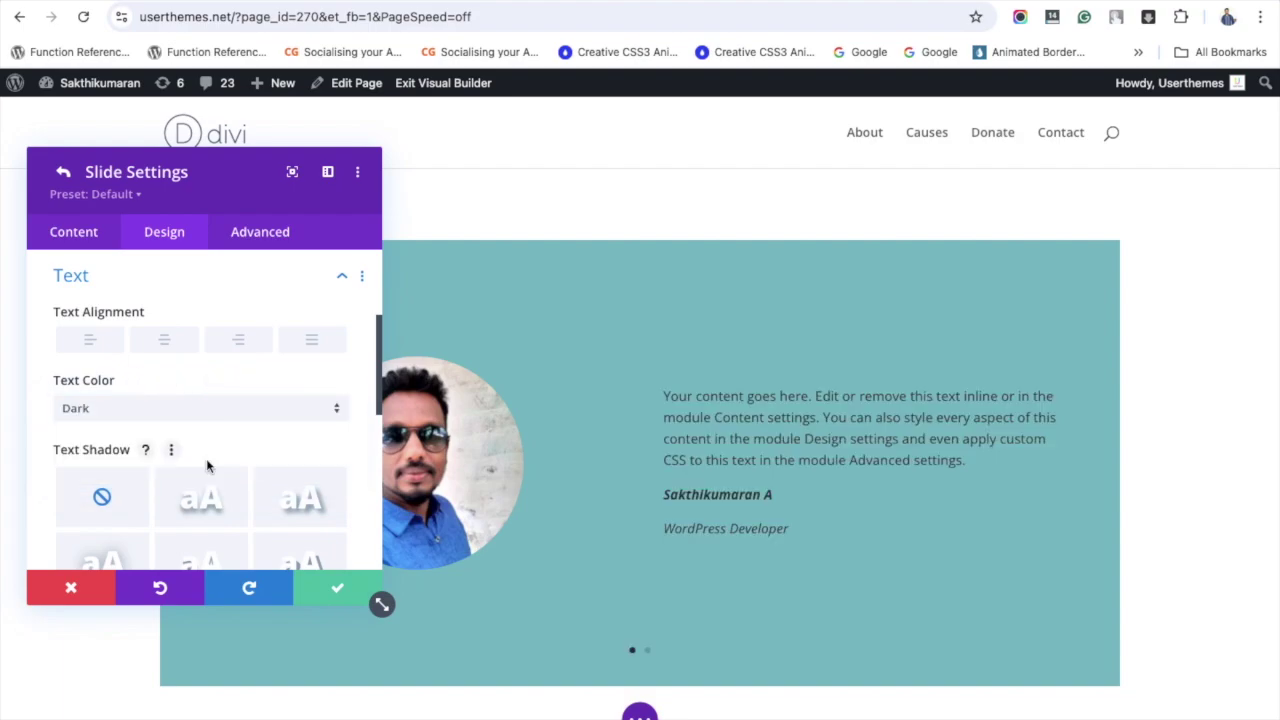
scroll(328, 436, "up", 3)
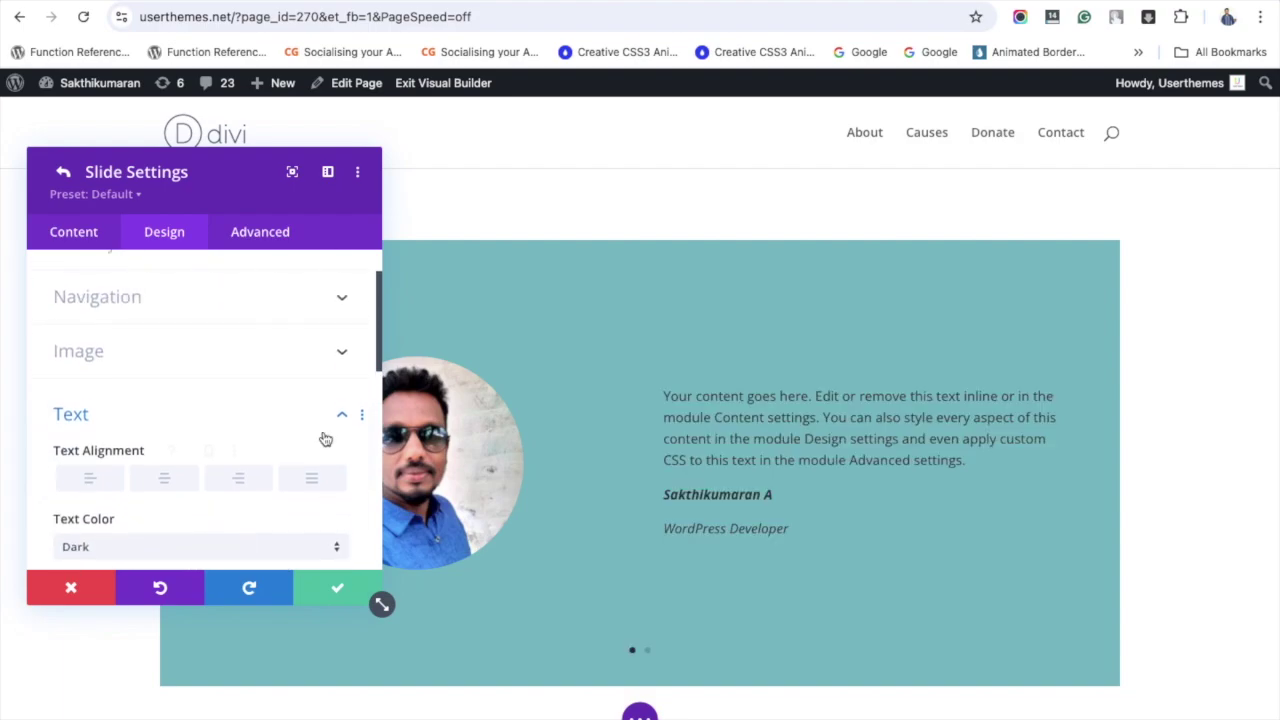
left_click(340, 420)
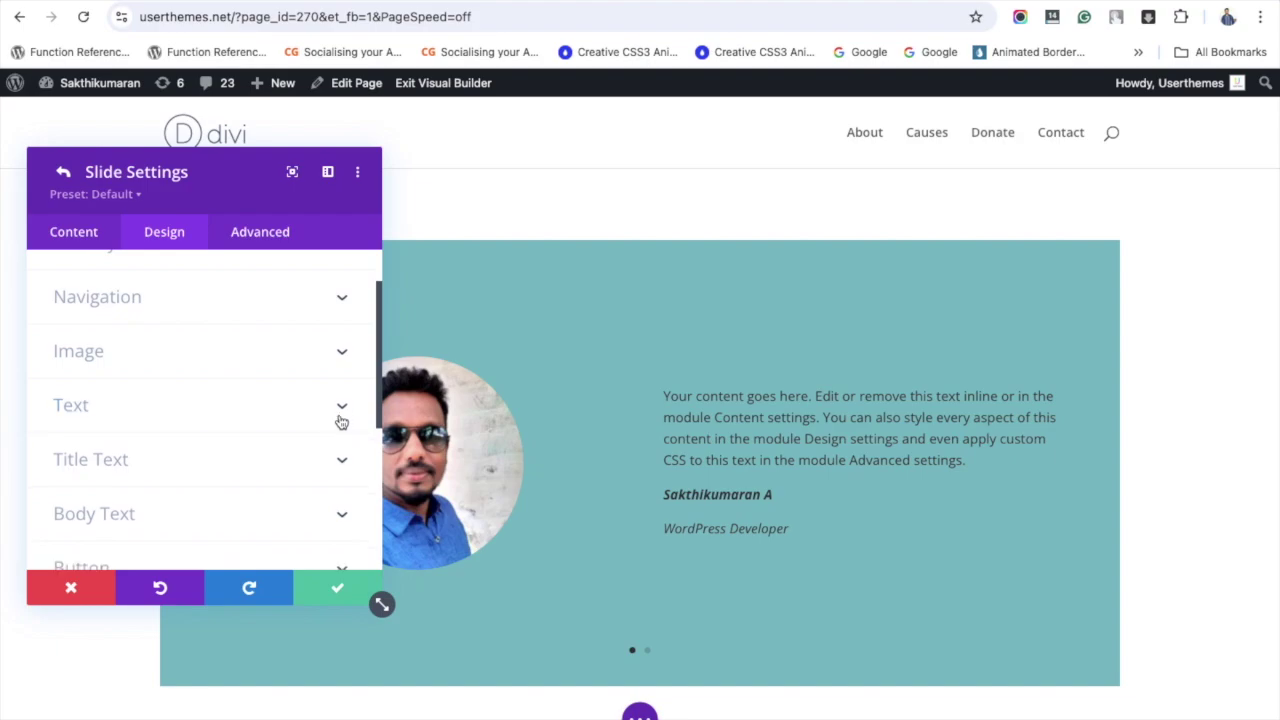
scroll(341, 410, "down", 5)
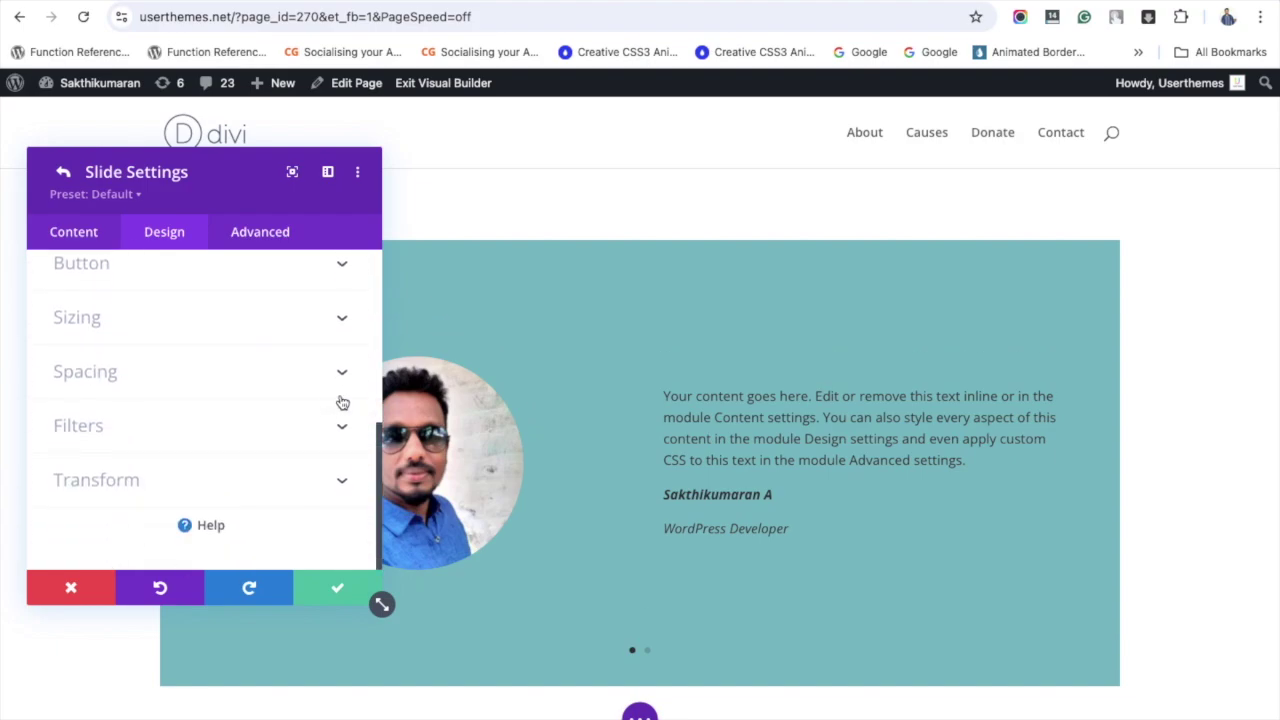
- Enter 40px top, bottom, left and right padding for the first slide and save it
left_click(342, 373)
left_click(75, 337)
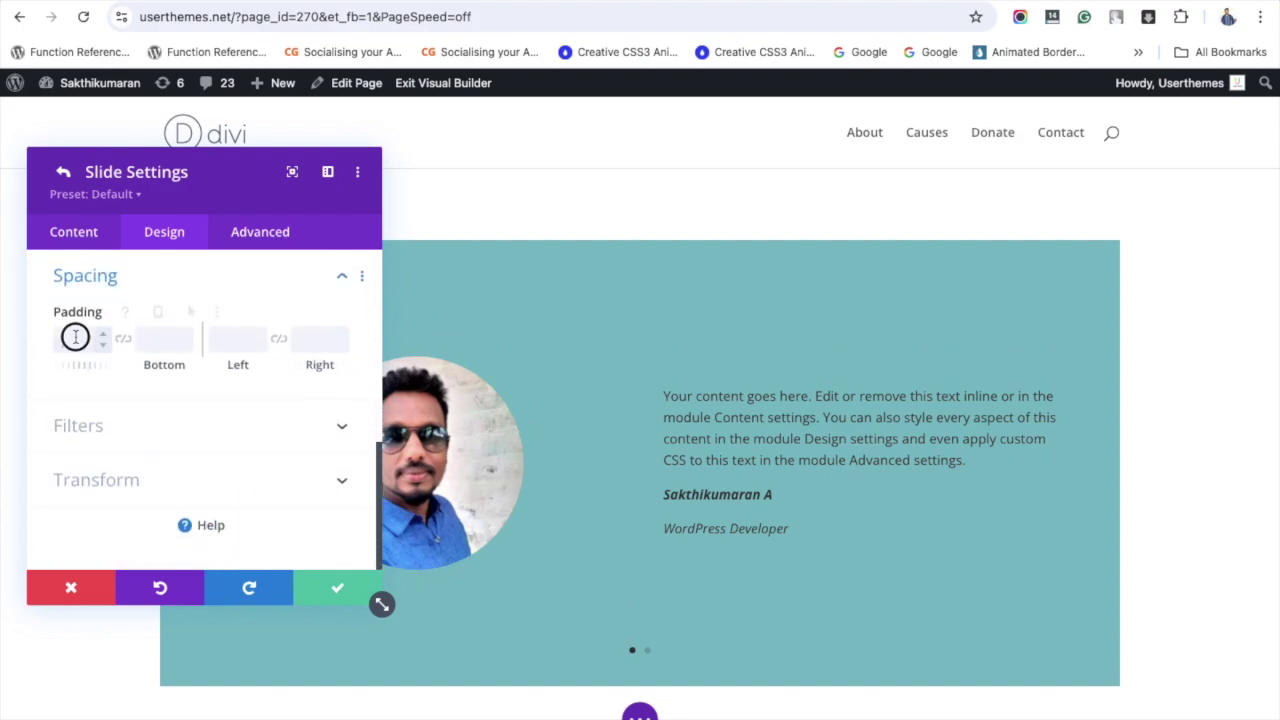
type("40")
key("Tab")
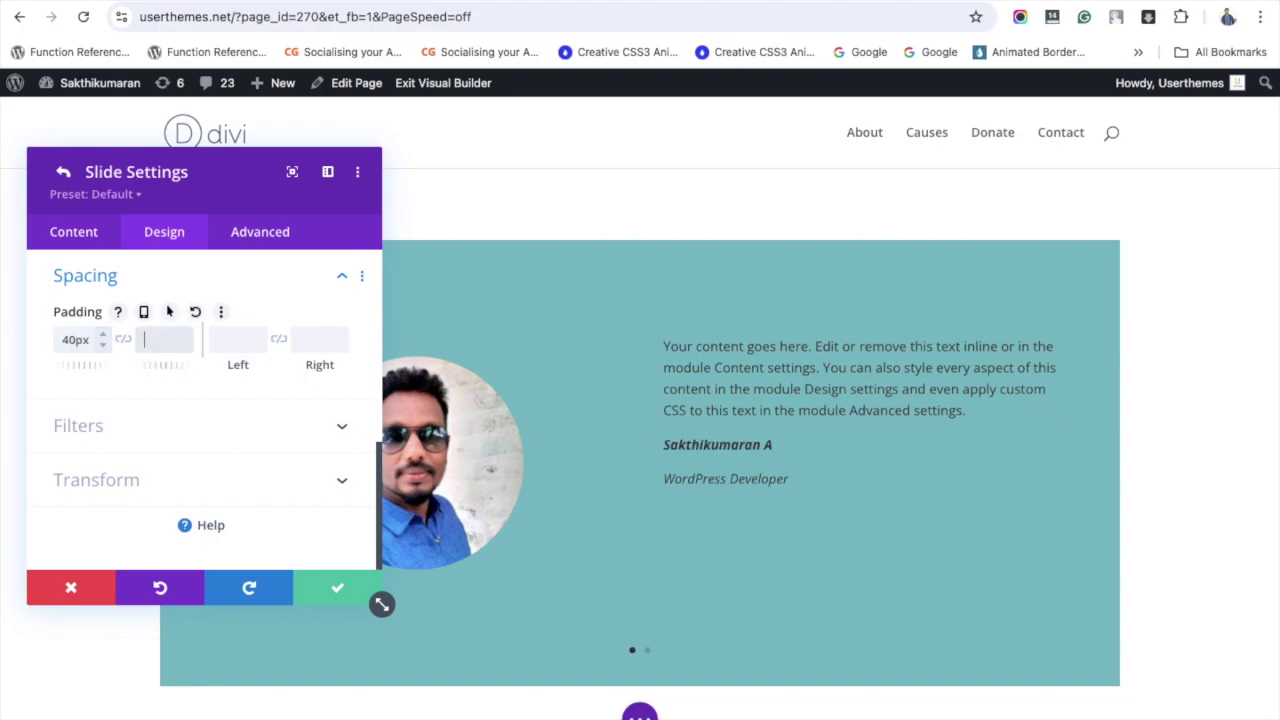
type("40")
key("Tab")
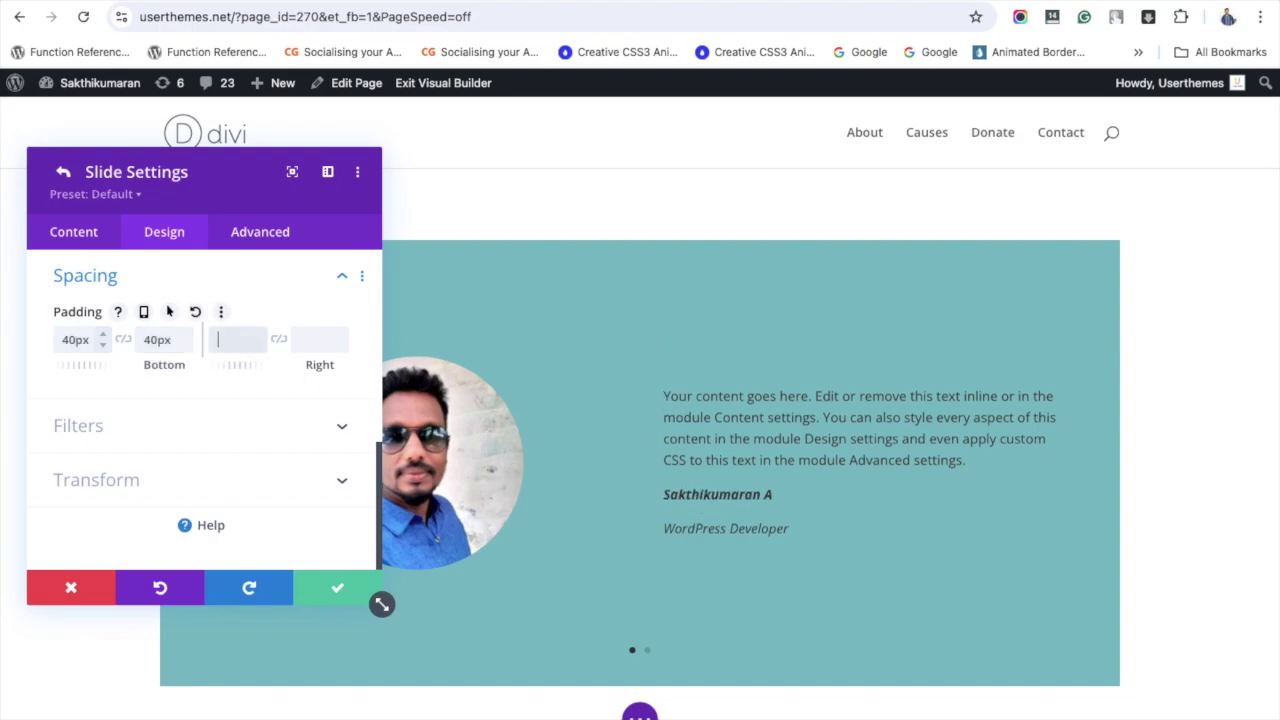
type("40")
key("Tab")
type("40")
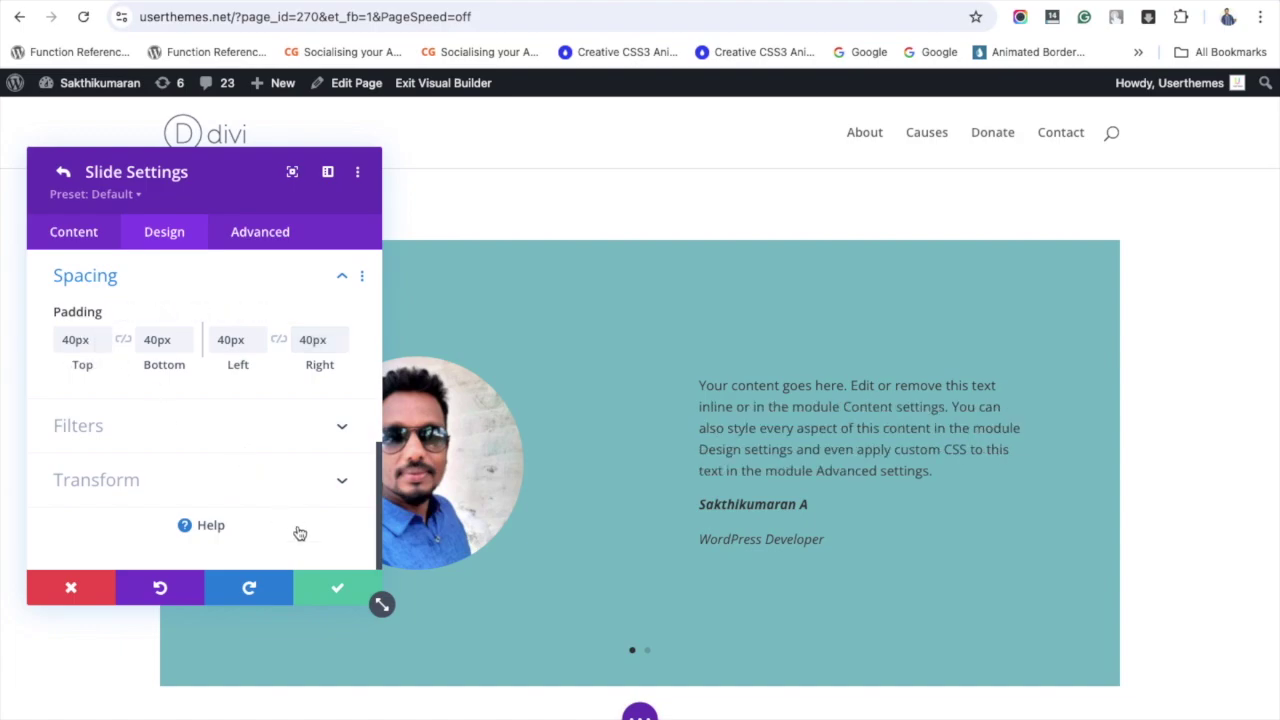
left_click(338, 593)
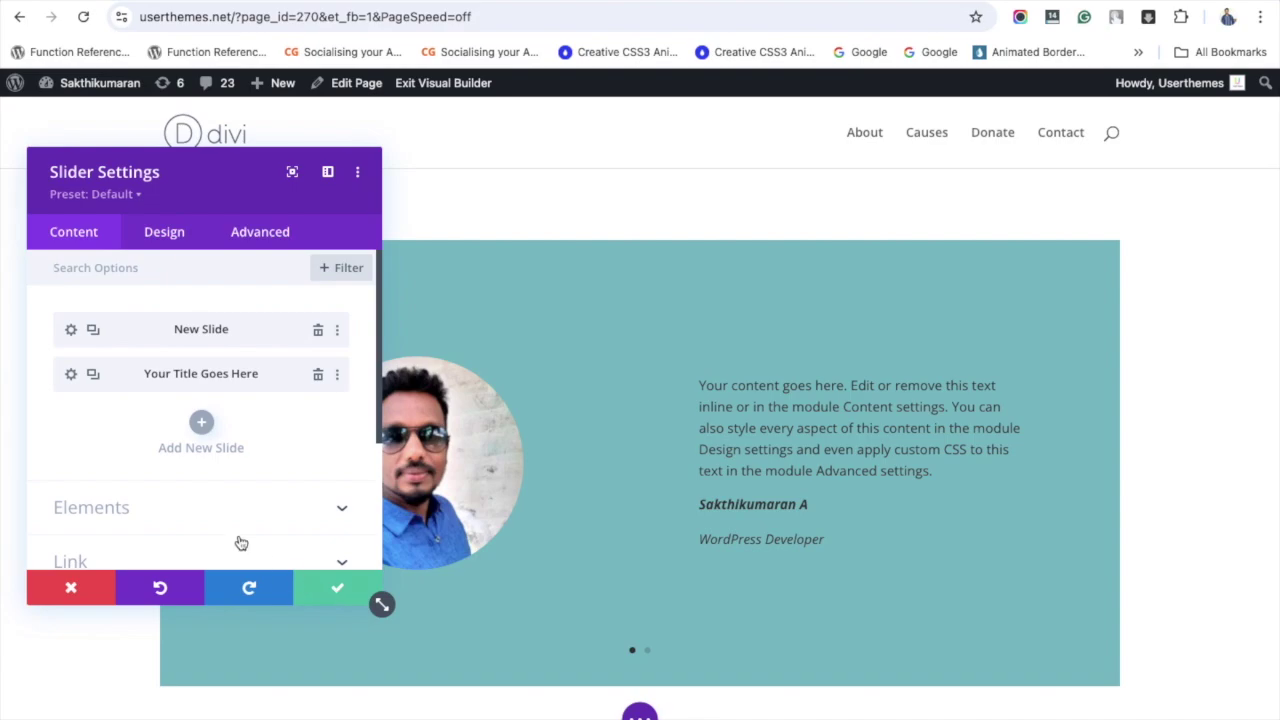
- Delete the second slide's title and button label
left_click(71, 374)
left_click_drag(62, 429, 176, 429)
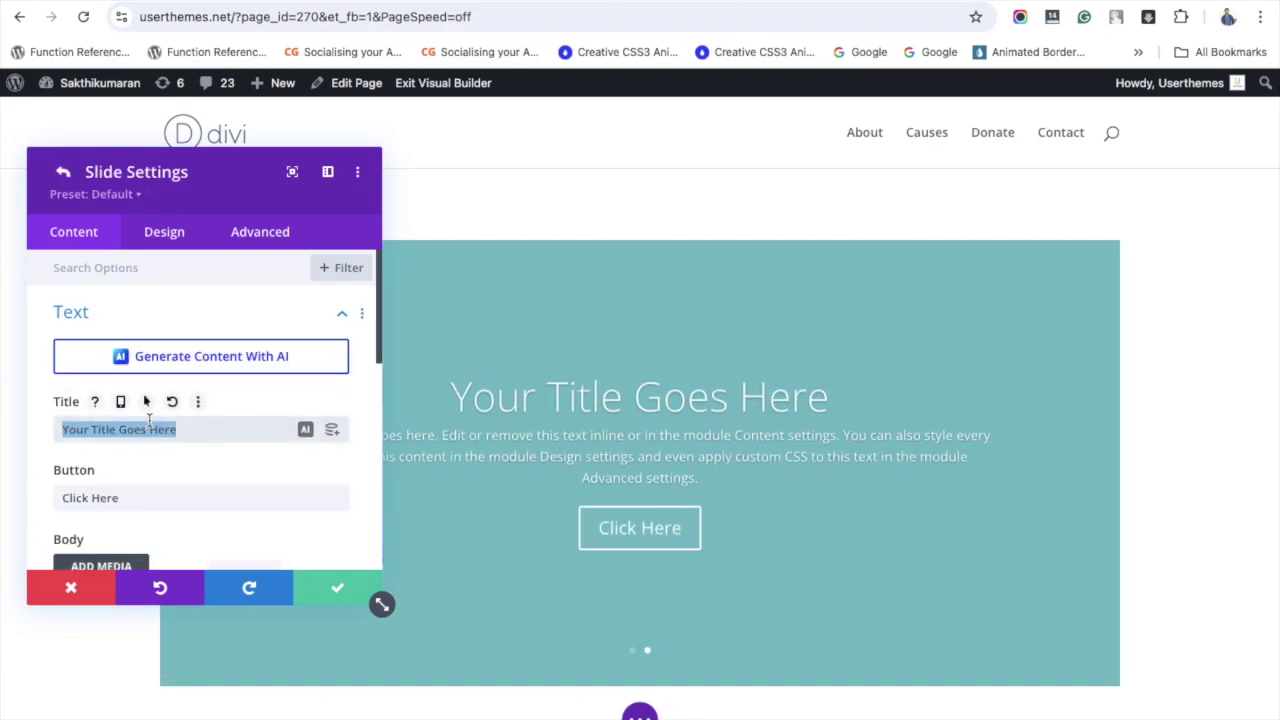
key("BackSpace")
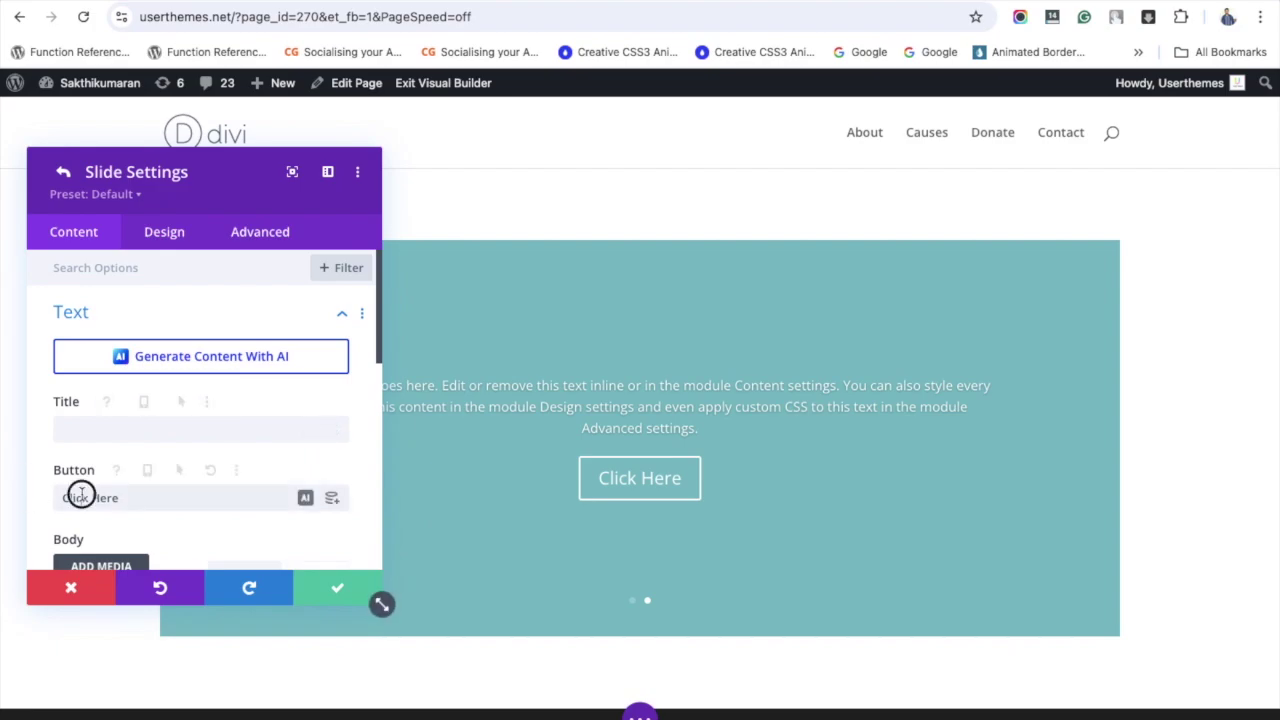
left_click_drag(60, 497, 124, 497)
key("BackSpace")
- Save the second slide and close the Slider settings
scroll(187, 470, "down", 3)
scroll(187, 470, "down", 3)
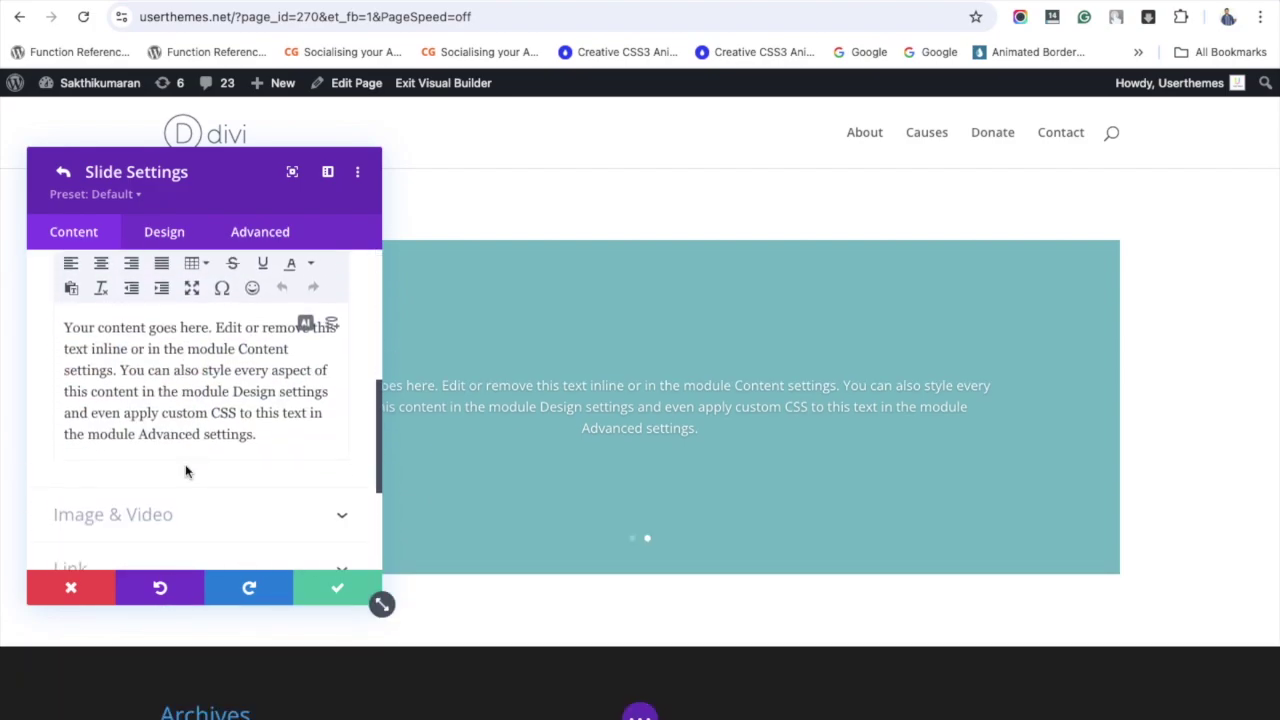
left_click(164, 231)
left_click(336, 588)
left_click(336, 590)
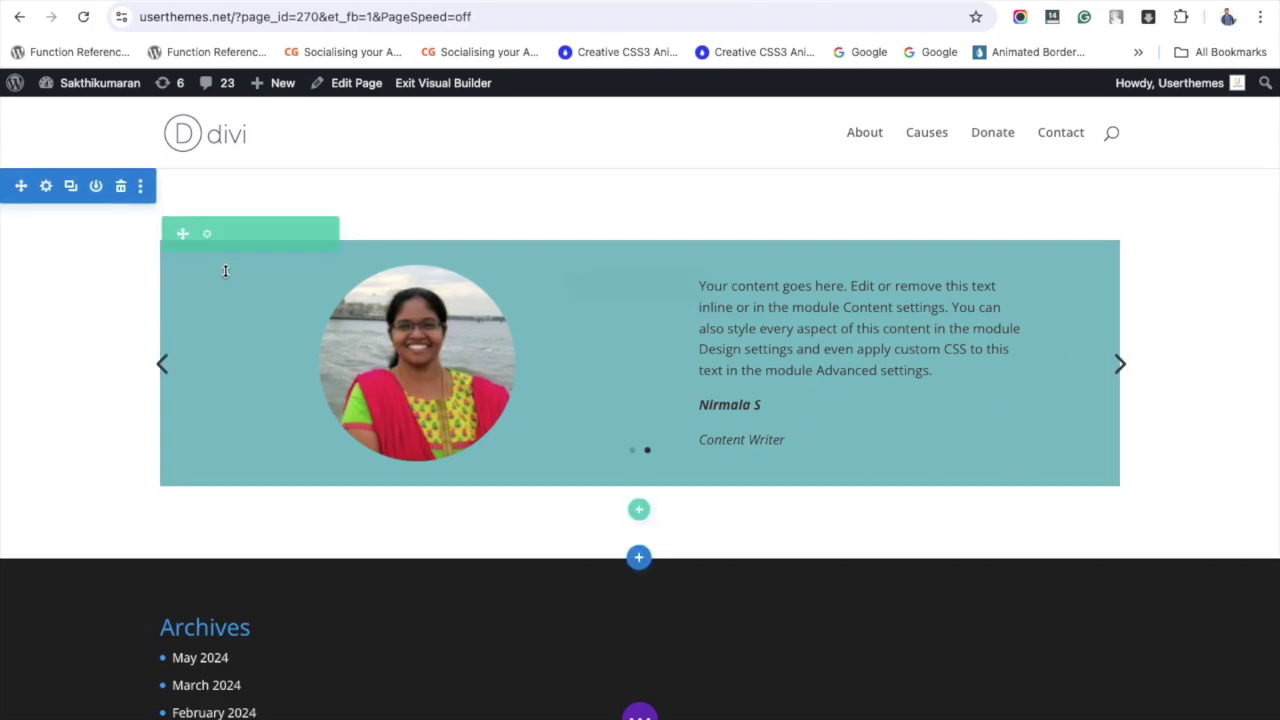
- Paste row Free-Form CSS making .et_pb_slide_image 15% wide and .et_pb_slide_description 80% wide, and save
left_click(207, 236)
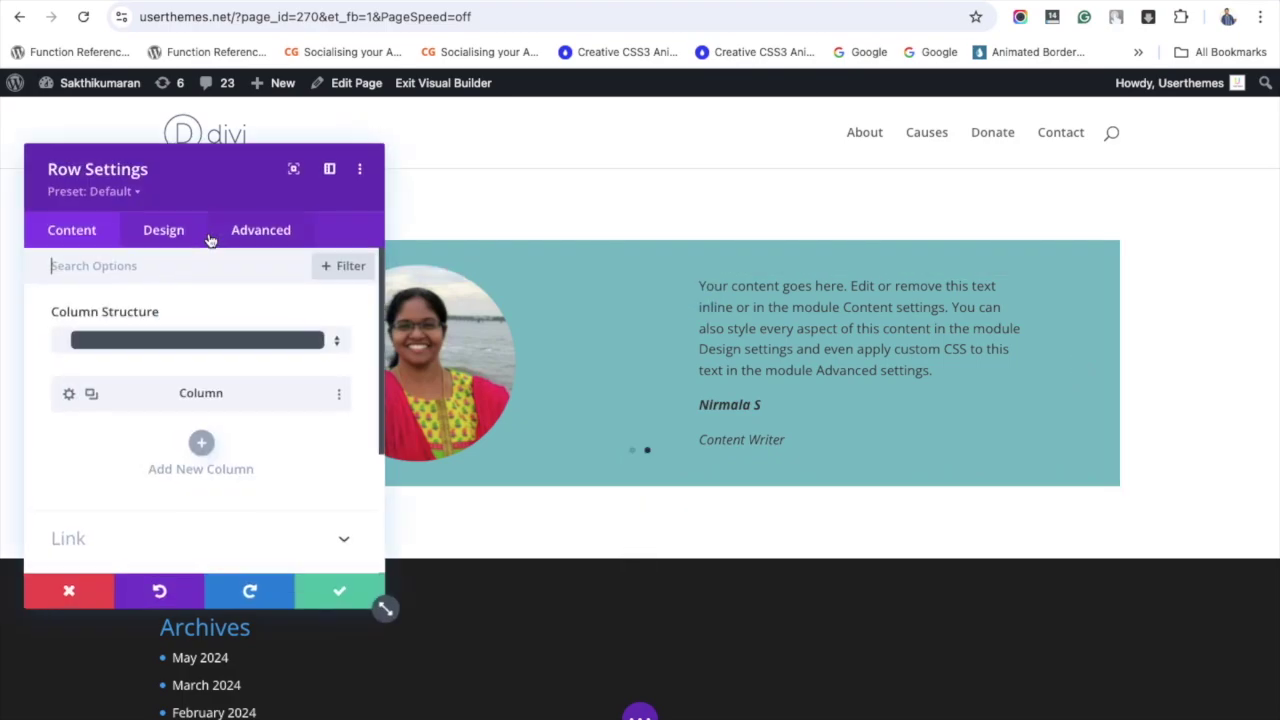
left_click(262, 233)
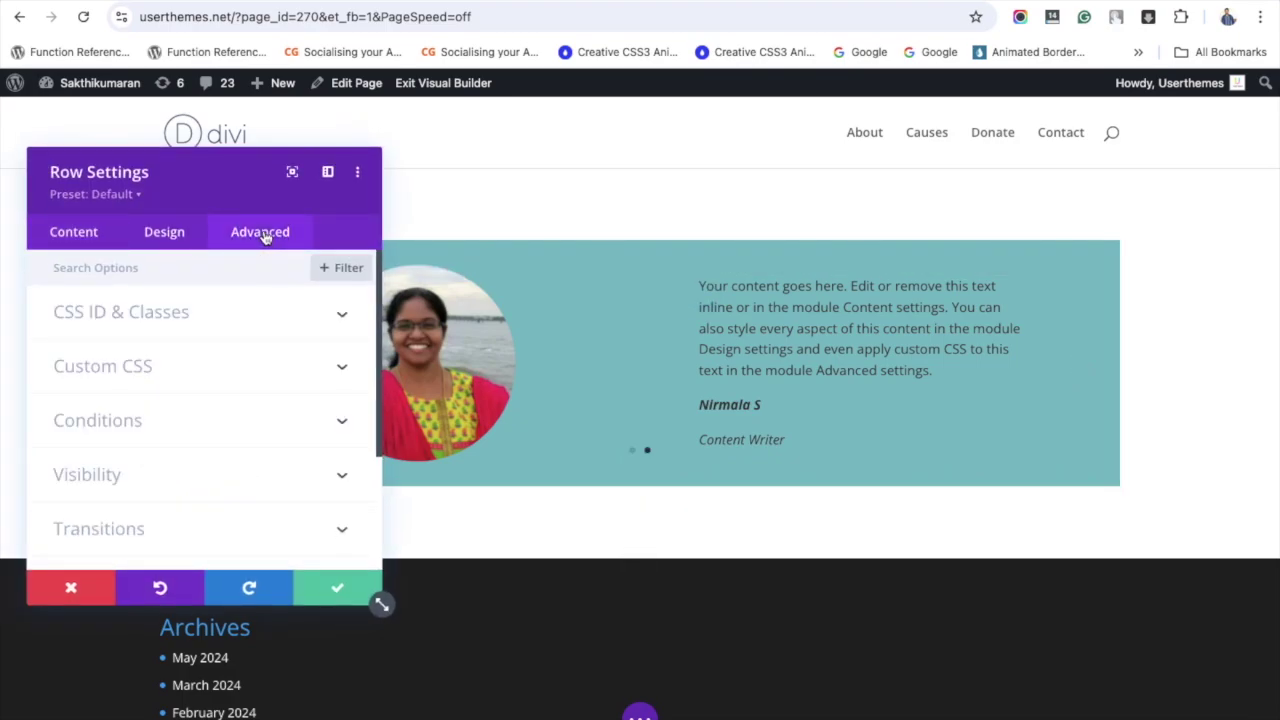
left_click(329, 372)
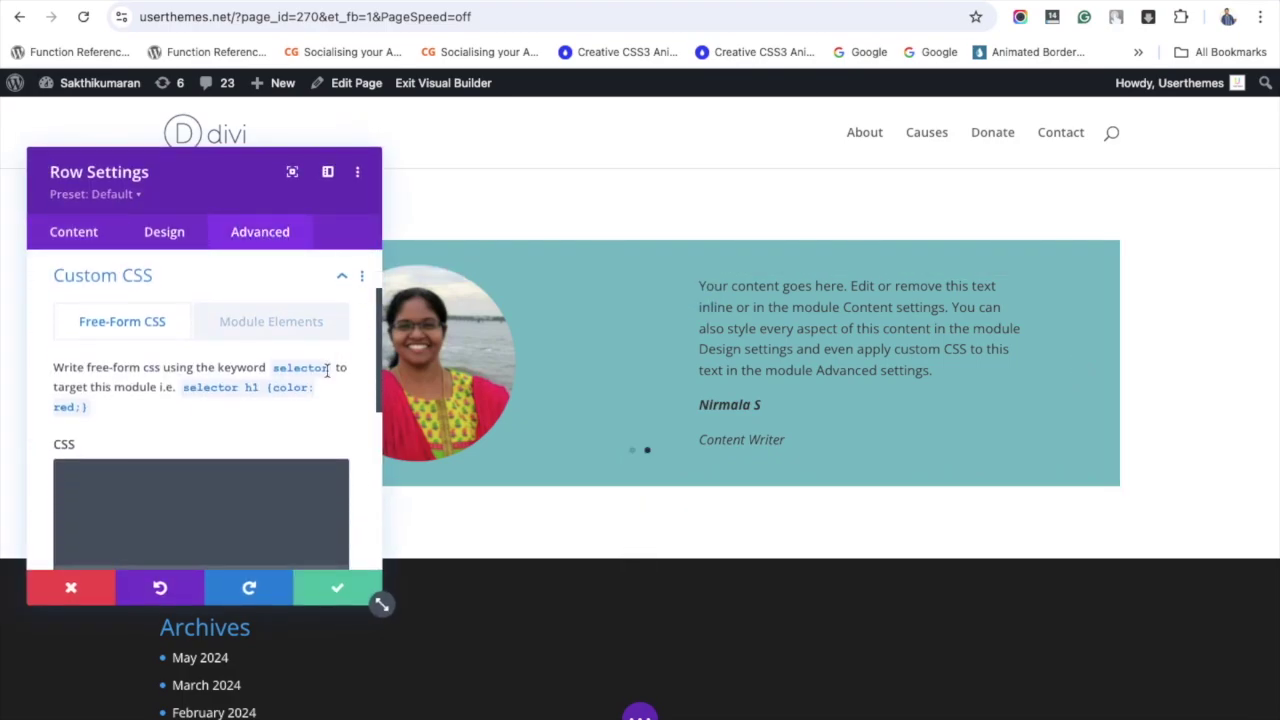
left_click(250, 493)
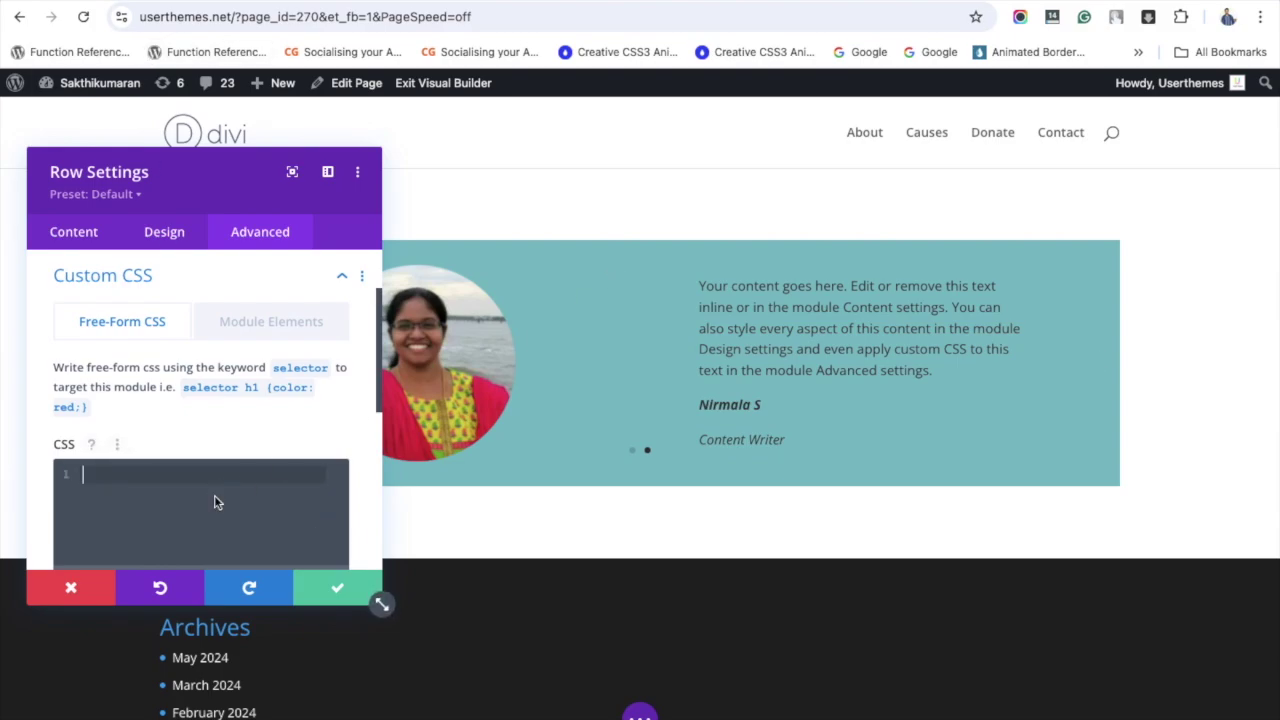
key("ctrl+v")
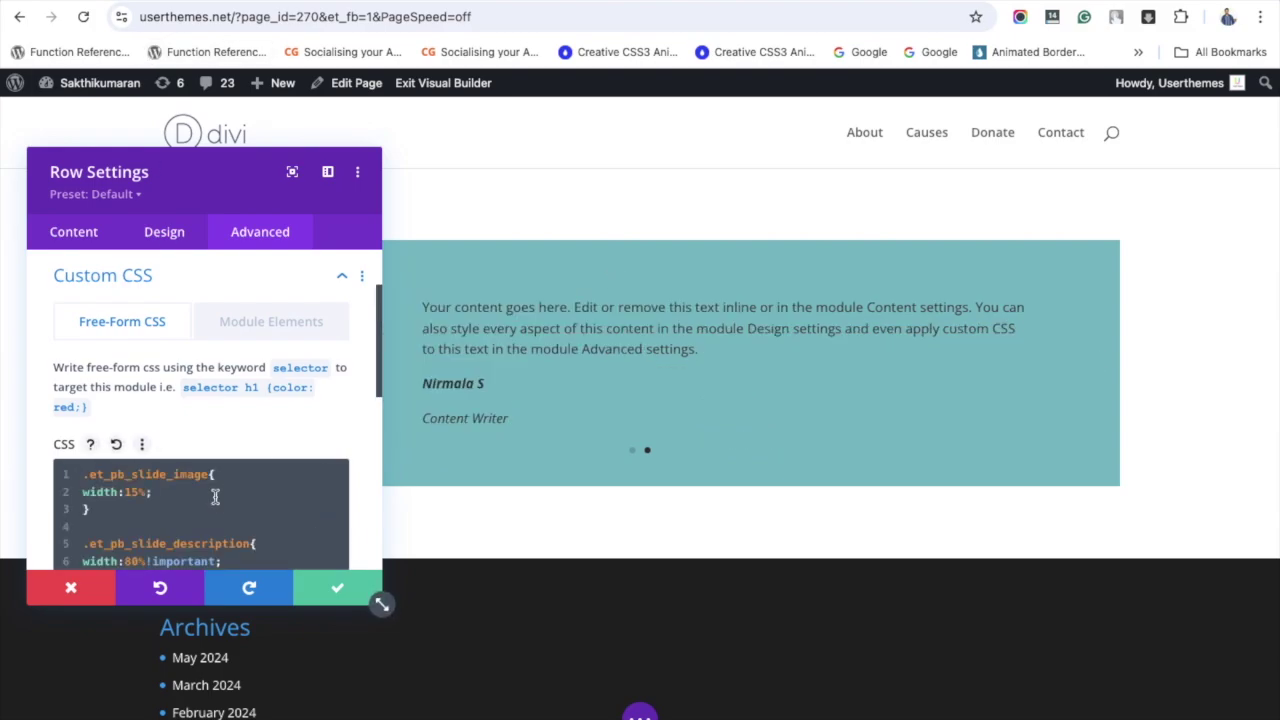
left_click(337, 592)
mouse_move(380, 360)
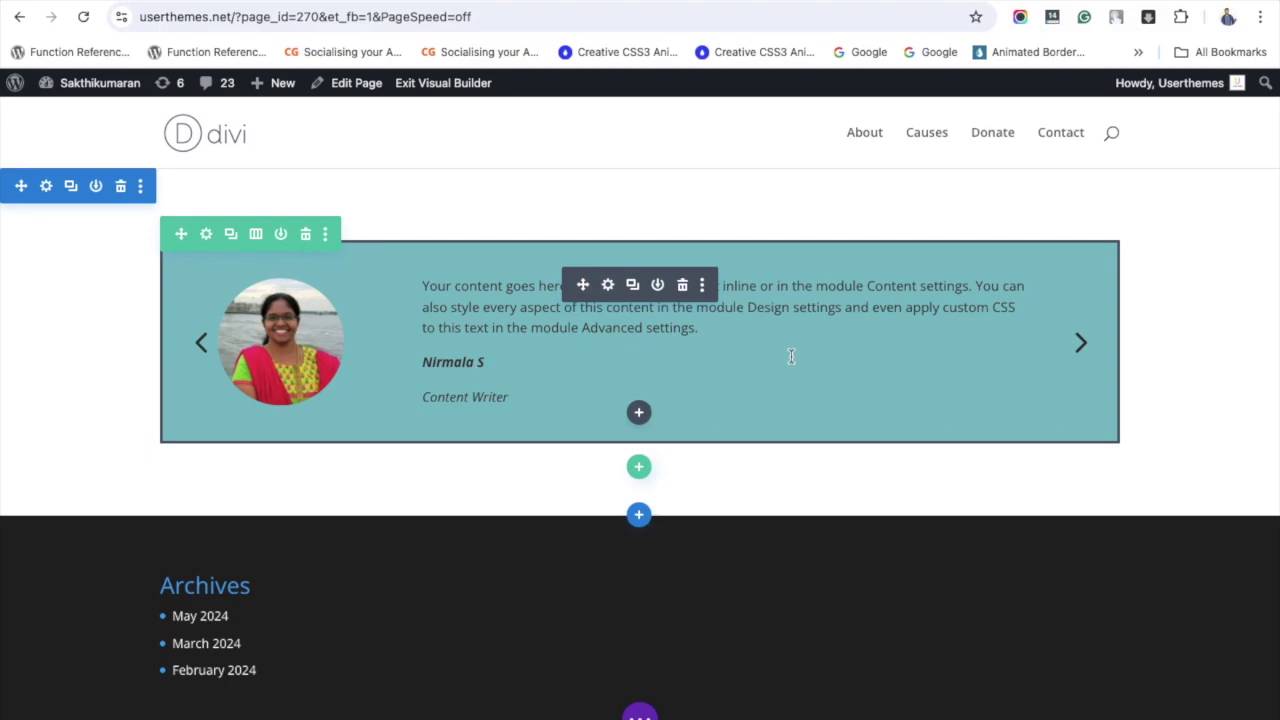
- Publish the page and exit the Visual Builder to the live page
left_click(1080, 344)
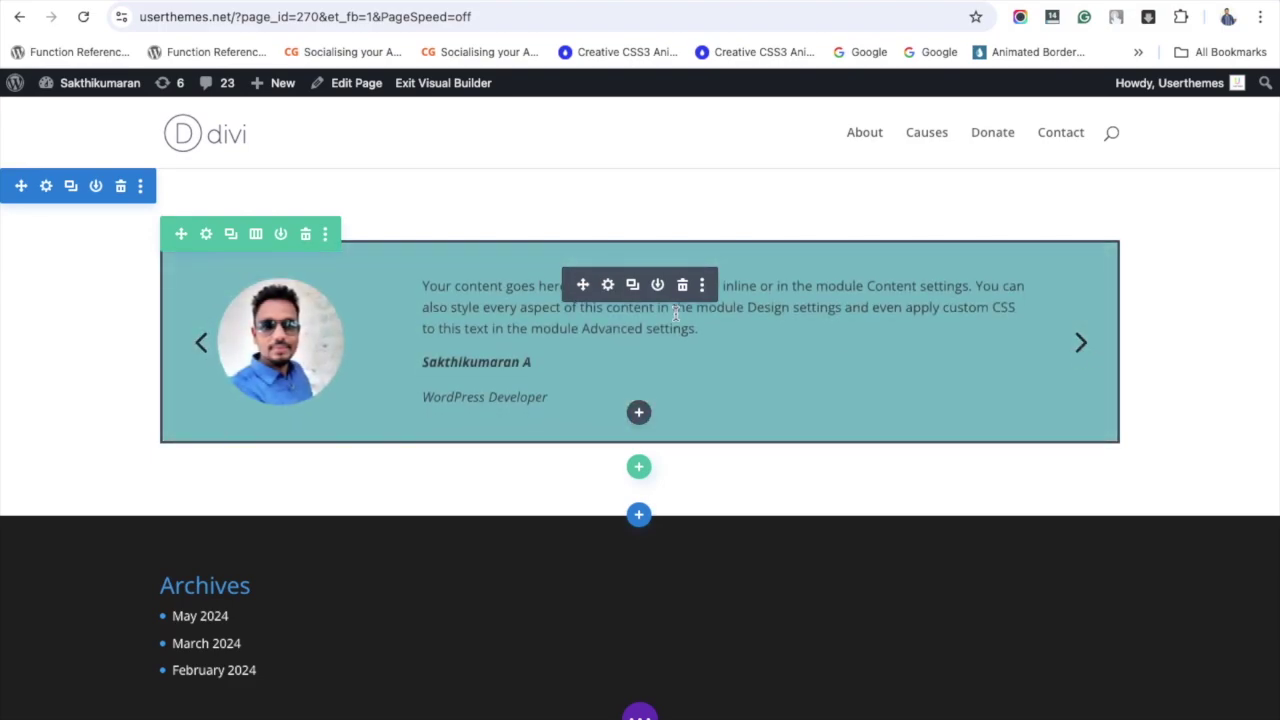
left_click(640, 712)
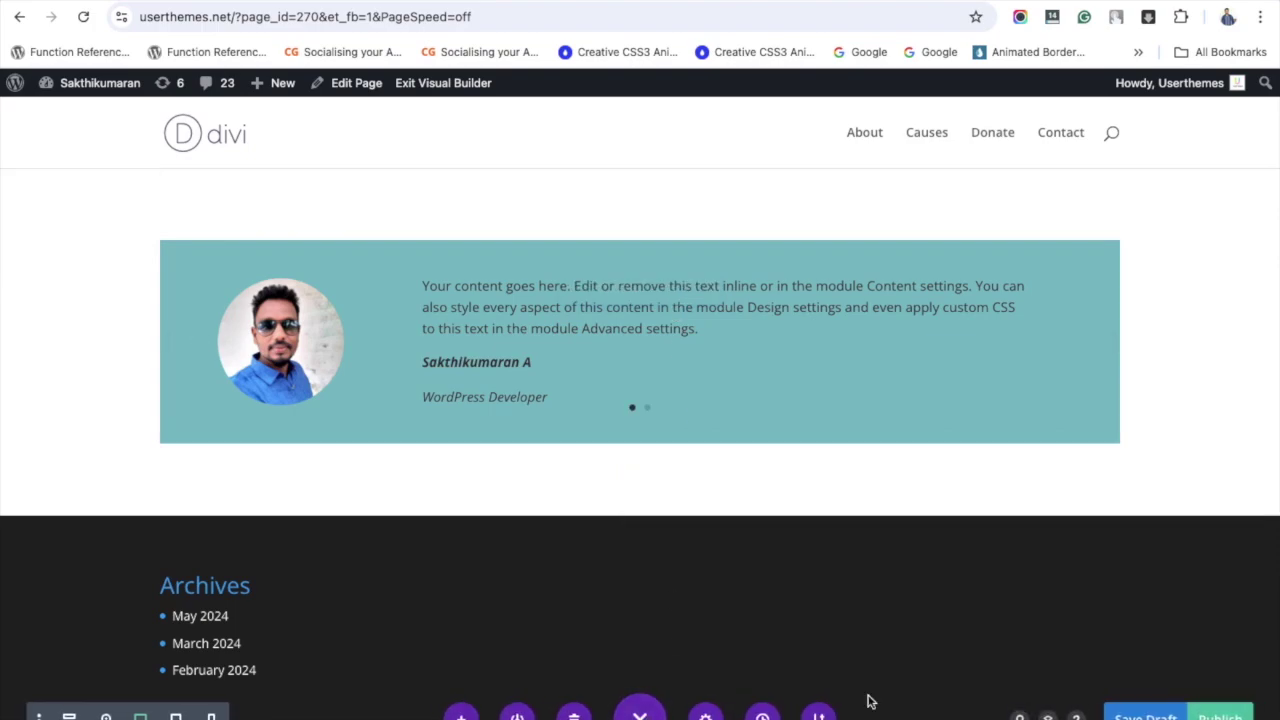
left_click(1222, 713)
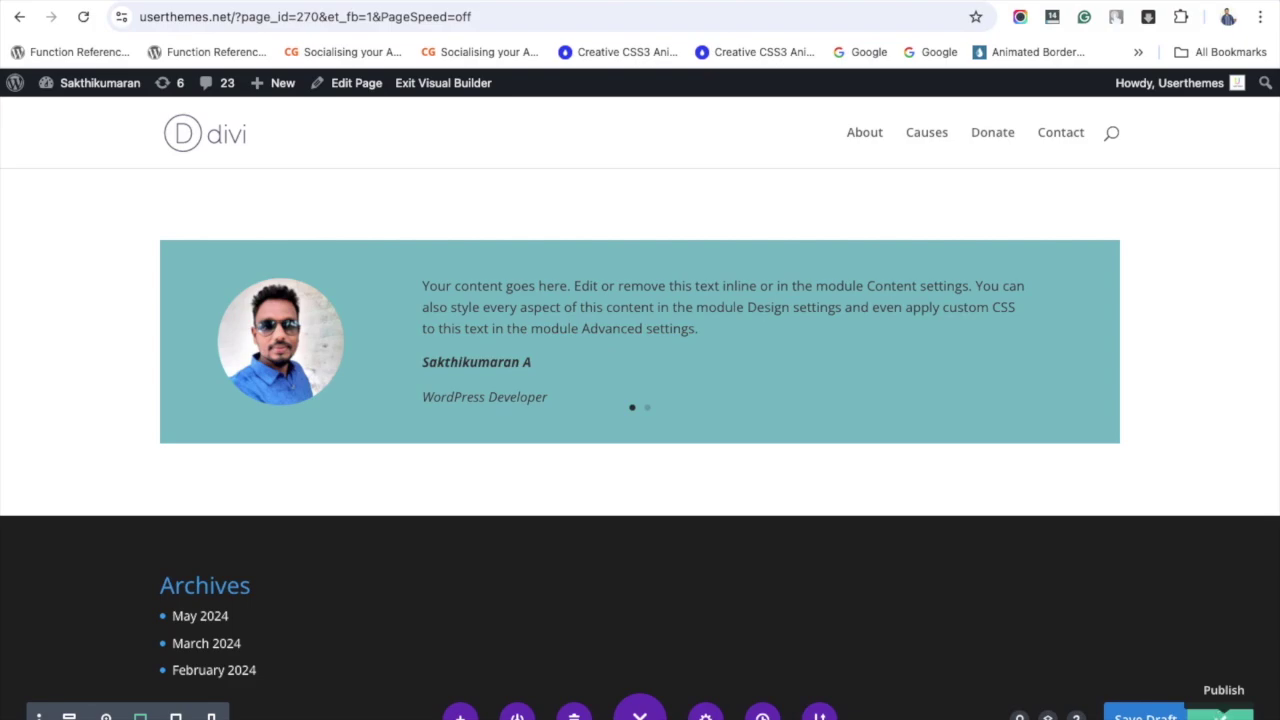
left_click(1222, 714)
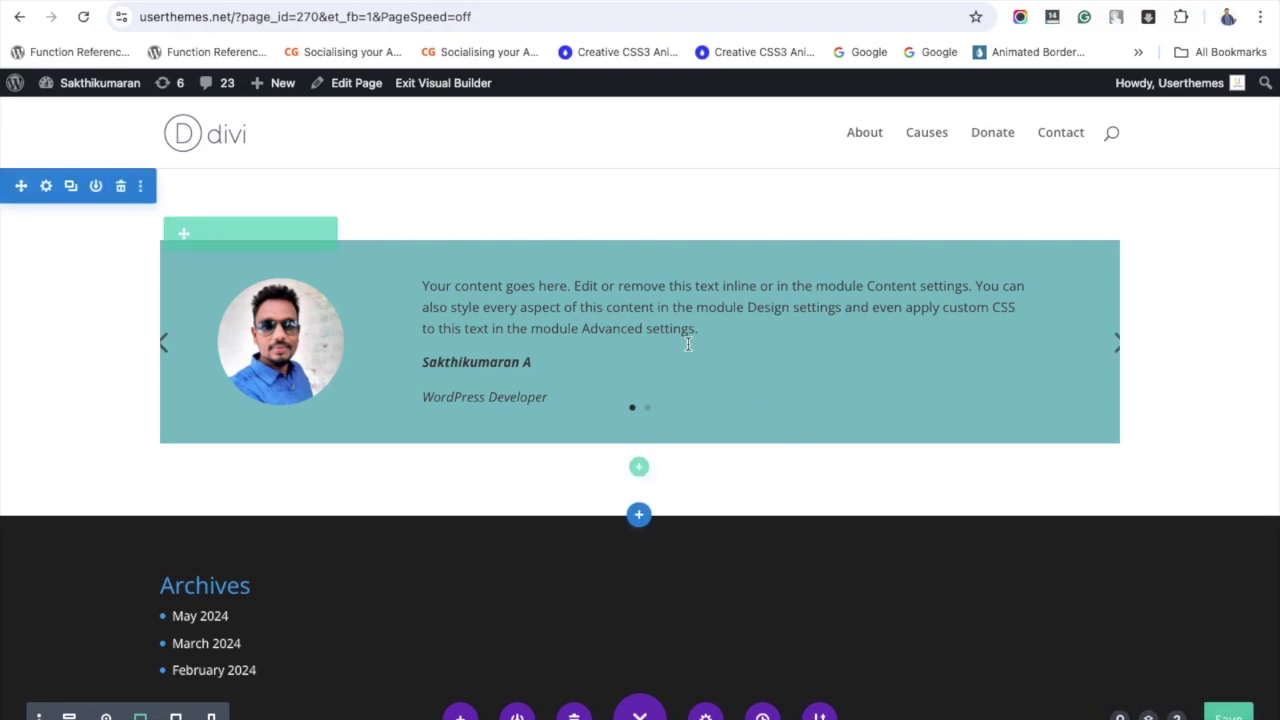
left_click(455, 88)
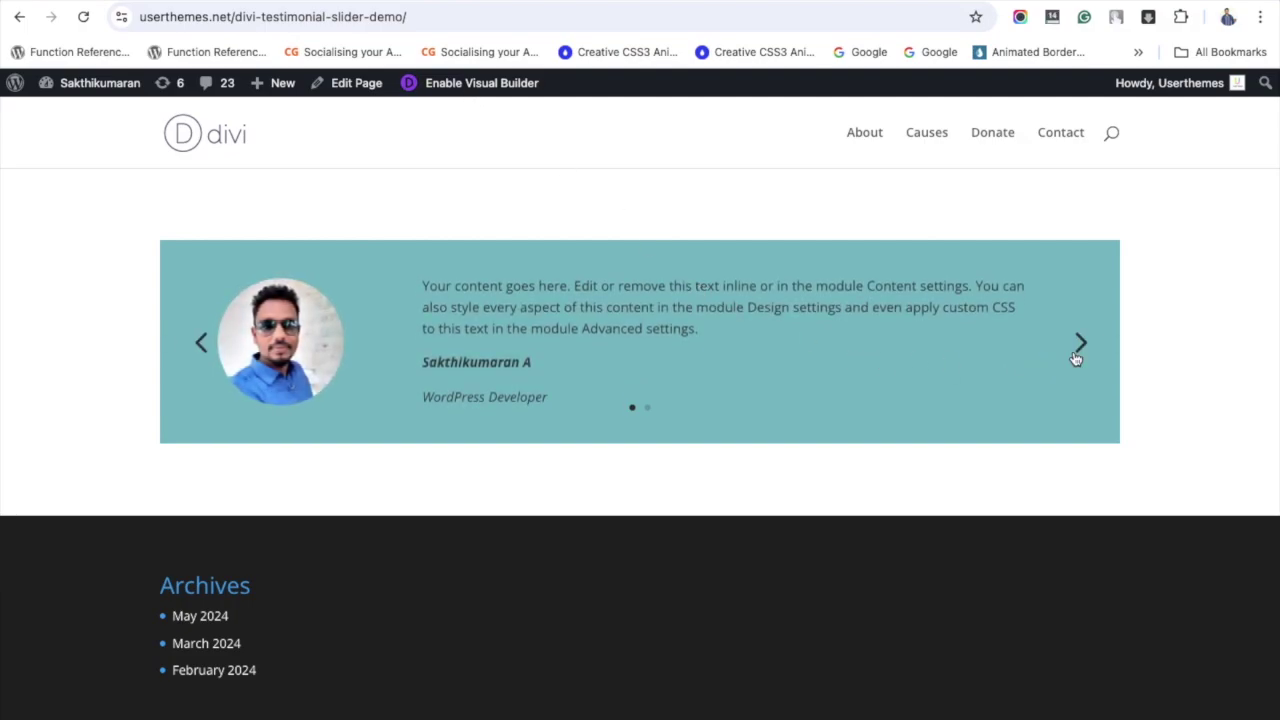
- On the live page, advance the slider to the Content Writer's testimonial
left_click(1081, 346)
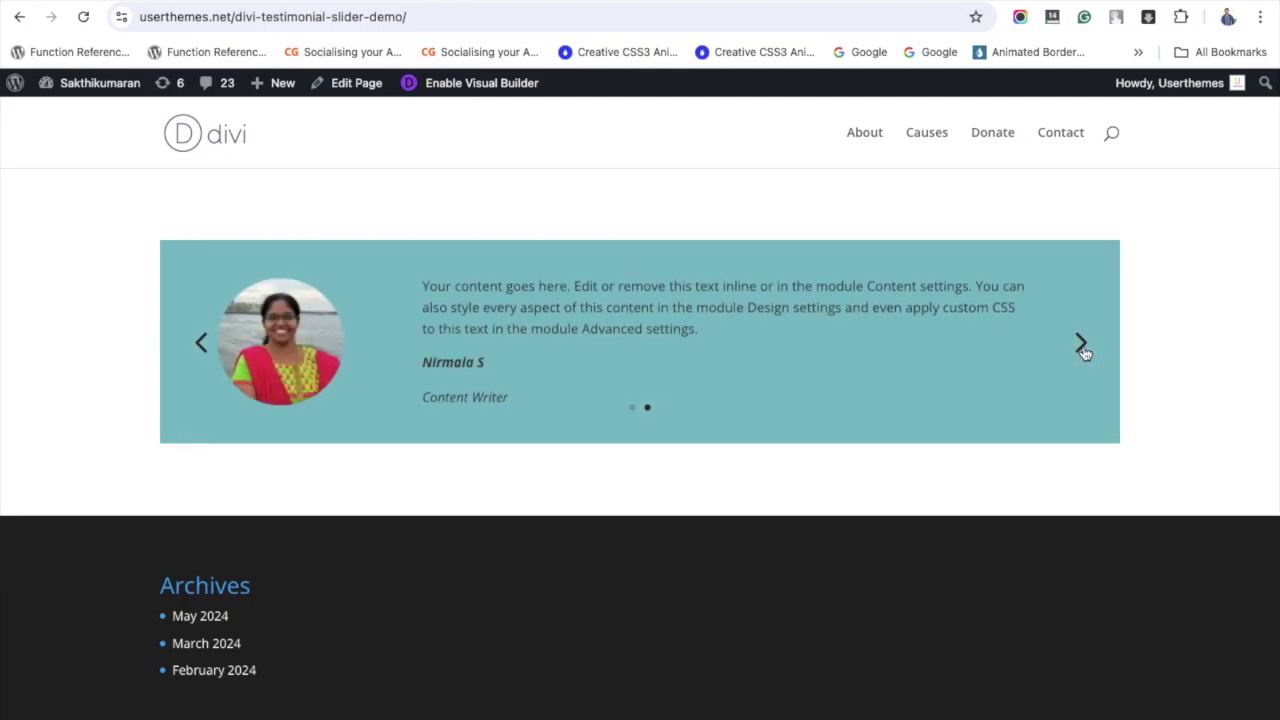